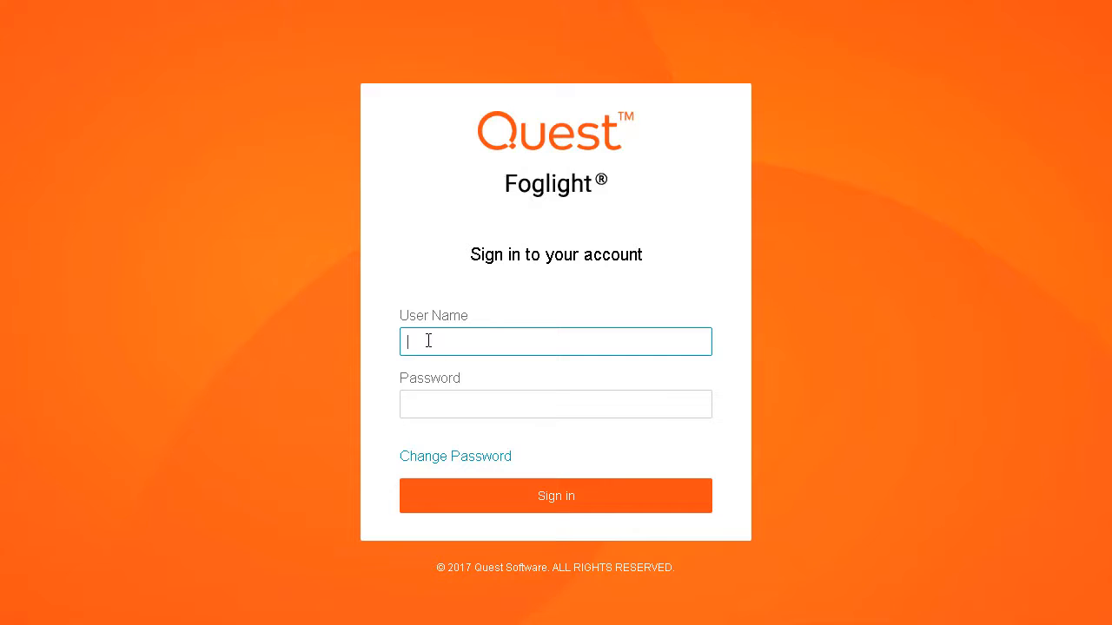
# Sign in to Foglight with the user name and password, then open the Monitor menu of database types.
pyautogui.write('foglight')
pyautogui.press('Tab')
pyautogui.write('foglight')
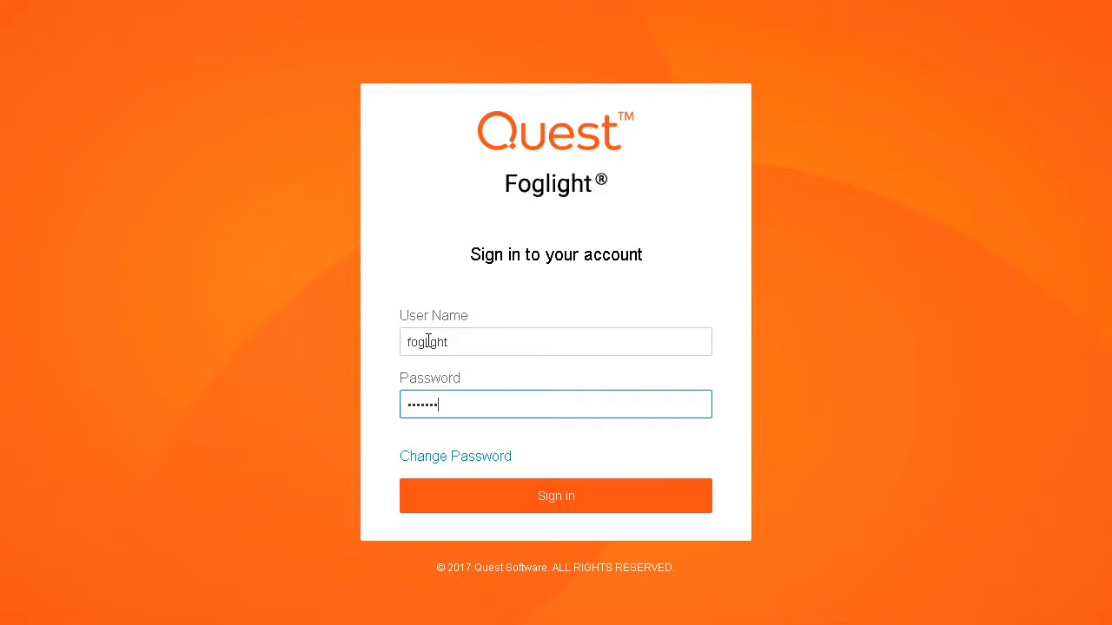
pyautogui.press('Return')
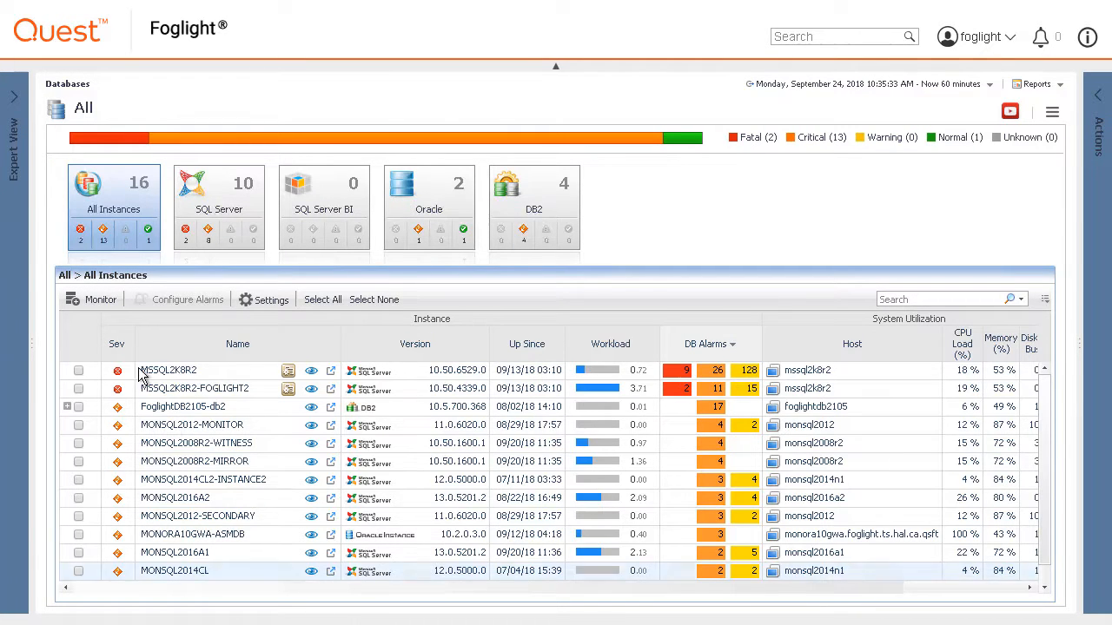
pyautogui.click(99, 300)
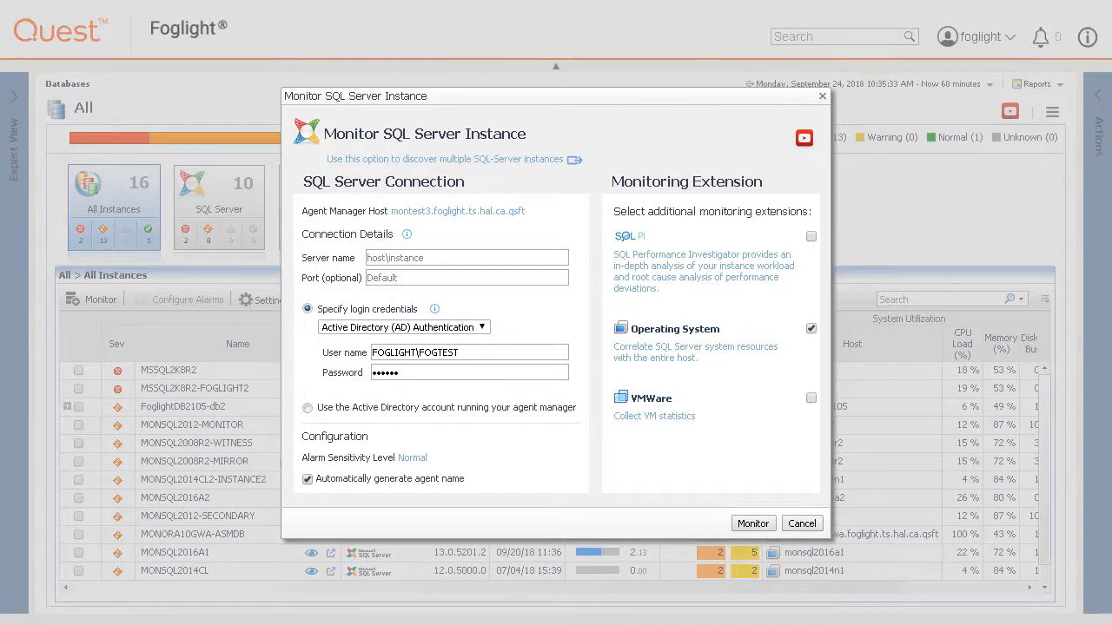
# Switch to the option for discovering multiple SQL Server instances.
pyautogui.click(413, 162)
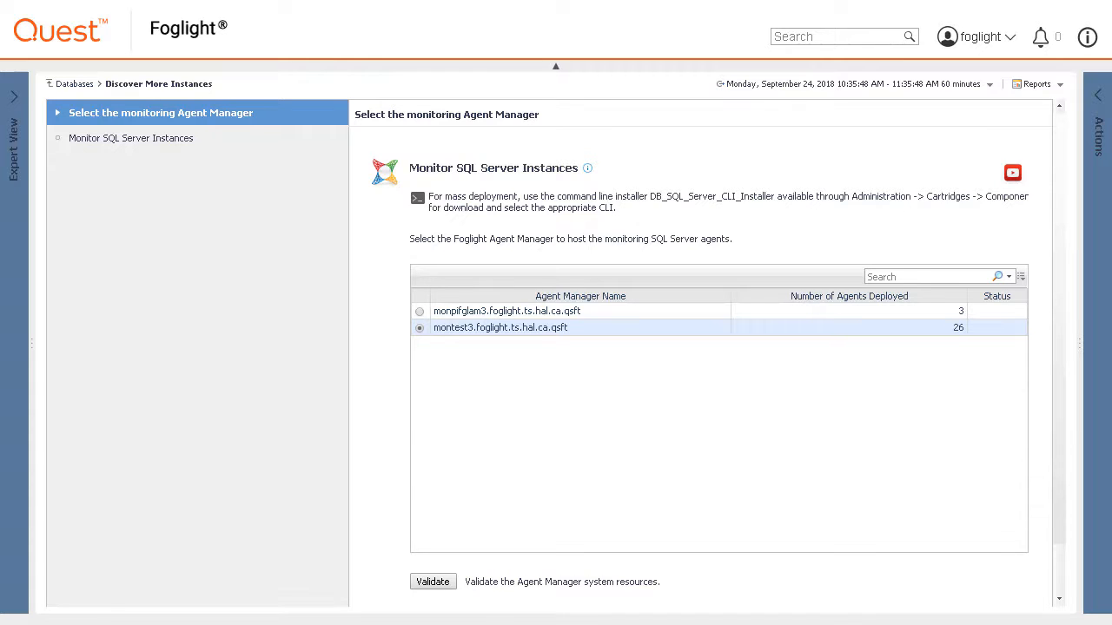
# Validate the montest3 agent manager and advance to the instance-adding step.
pyautogui.click(447, 586)
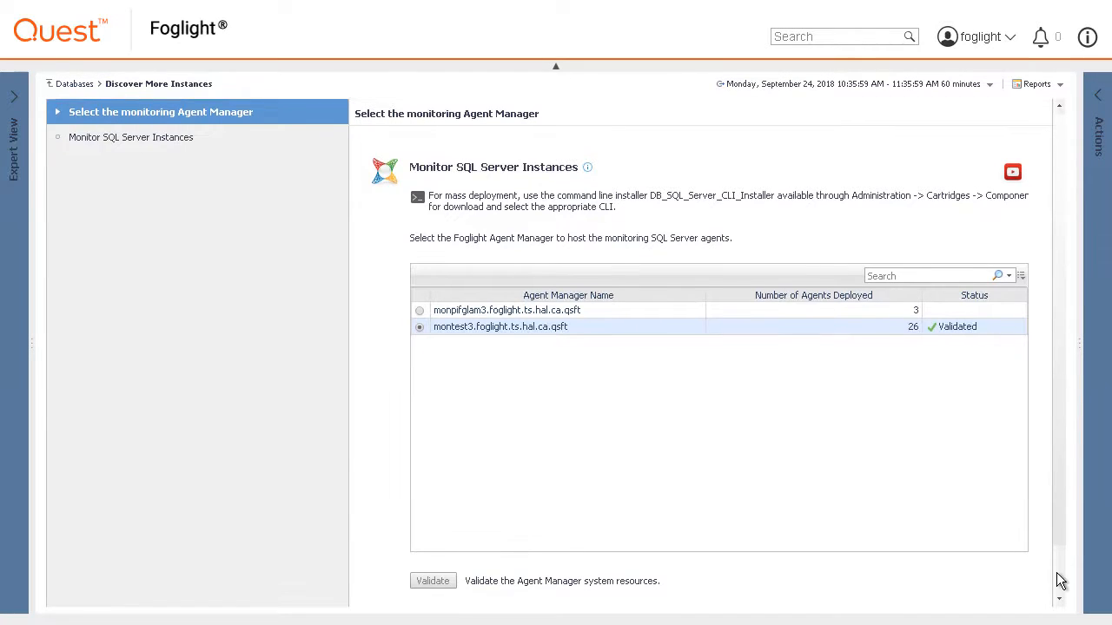
pyautogui.scroll(-2, 1055, 546)
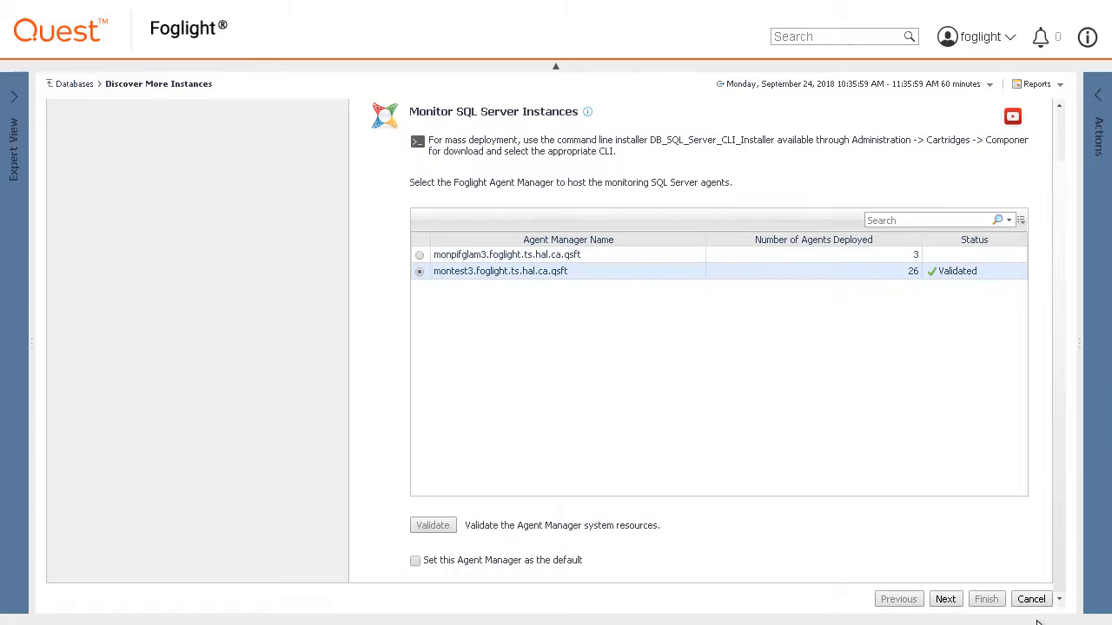
pyautogui.click(945, 600)
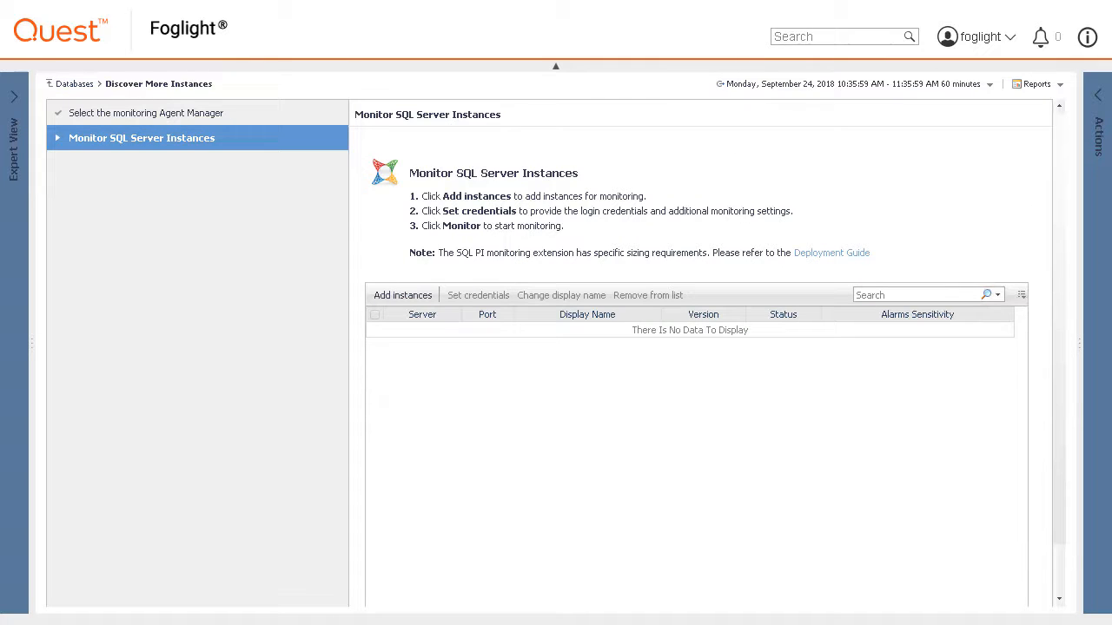
pyautogui.click(399, 295)
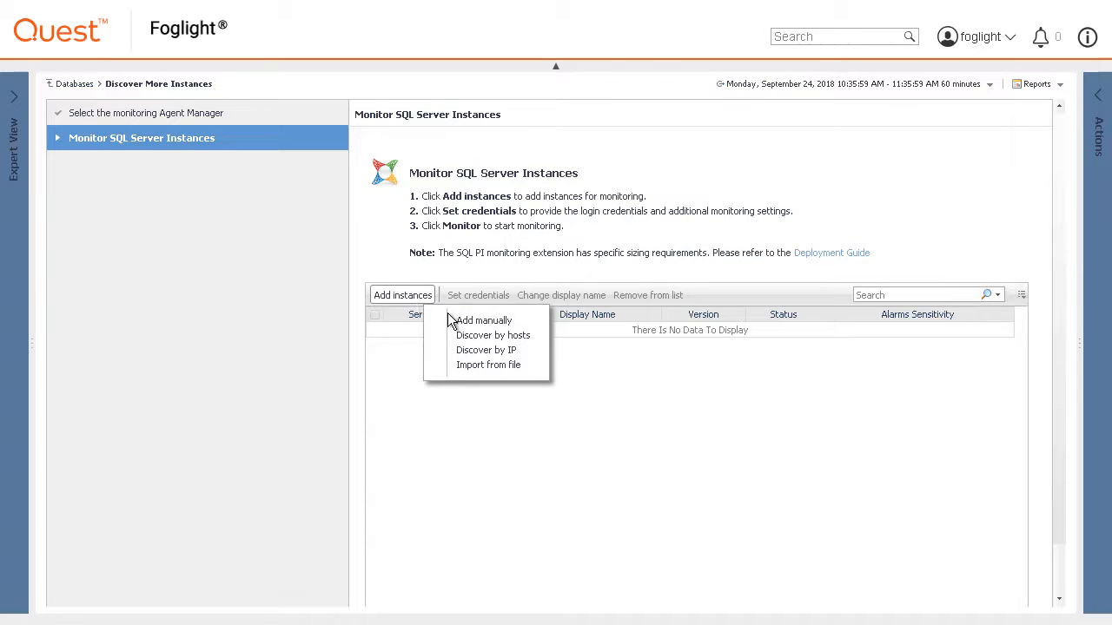
pyautogui.click(482, 339)
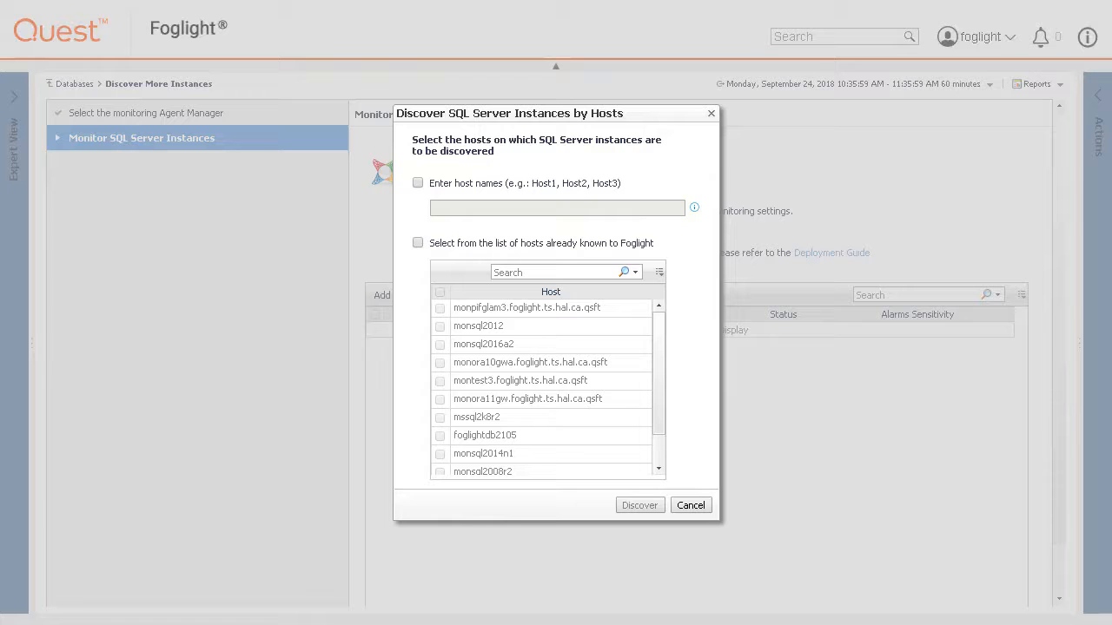
pyautogui.click(690, 505)
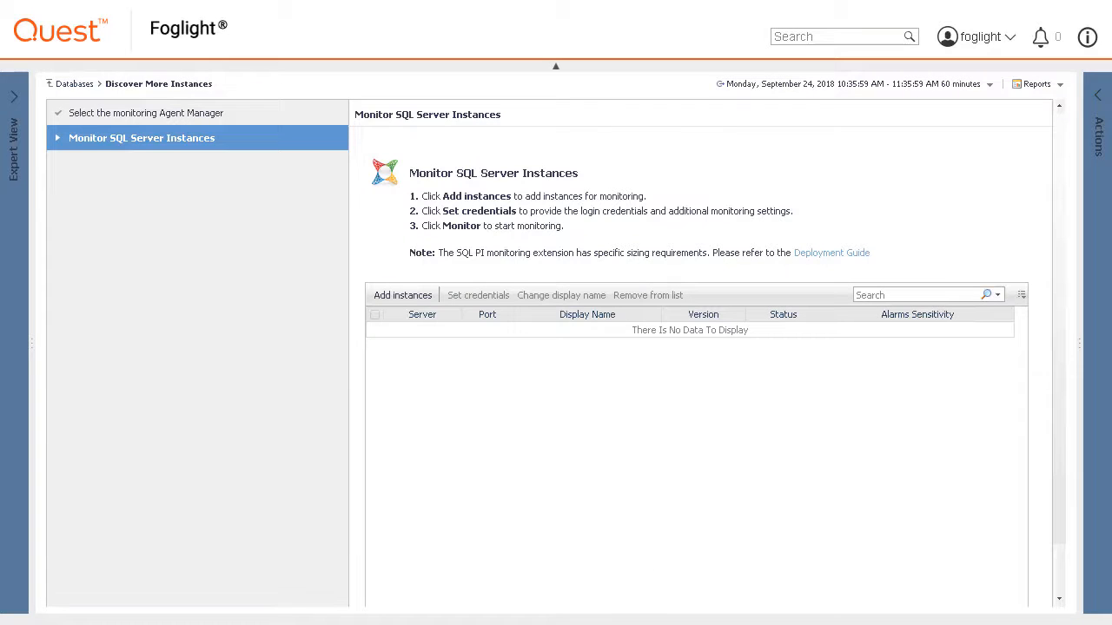
pyautogui.click(403, 297)
pyautogui.click(459, 350)
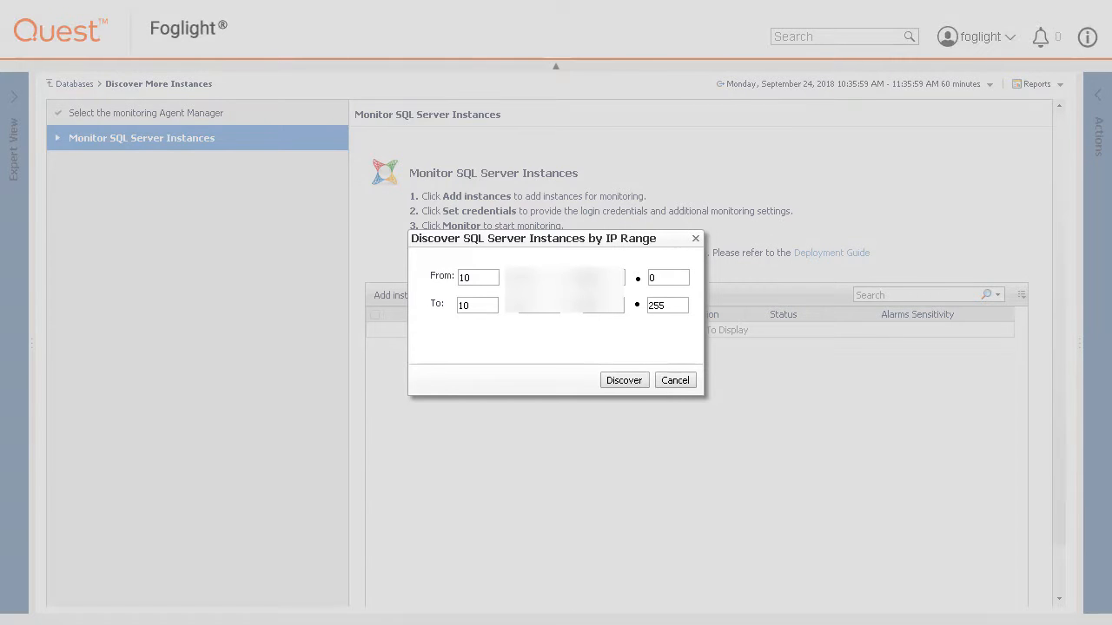
pyautogui.click(686, 384)
pyautogui.click(423, 299)
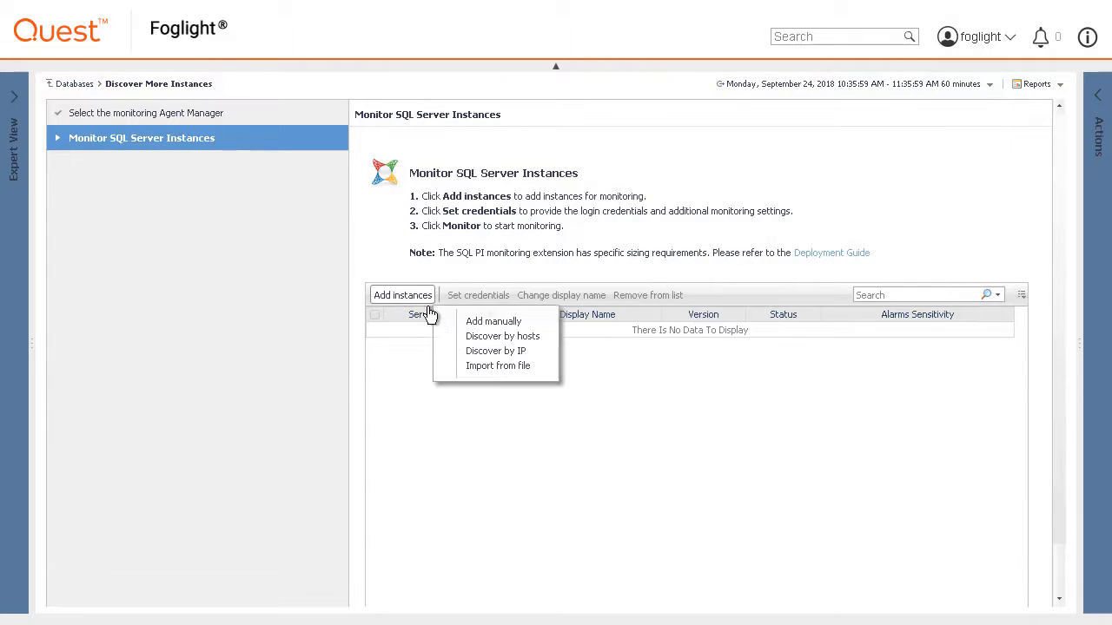
pyautogui.click(473, 365)
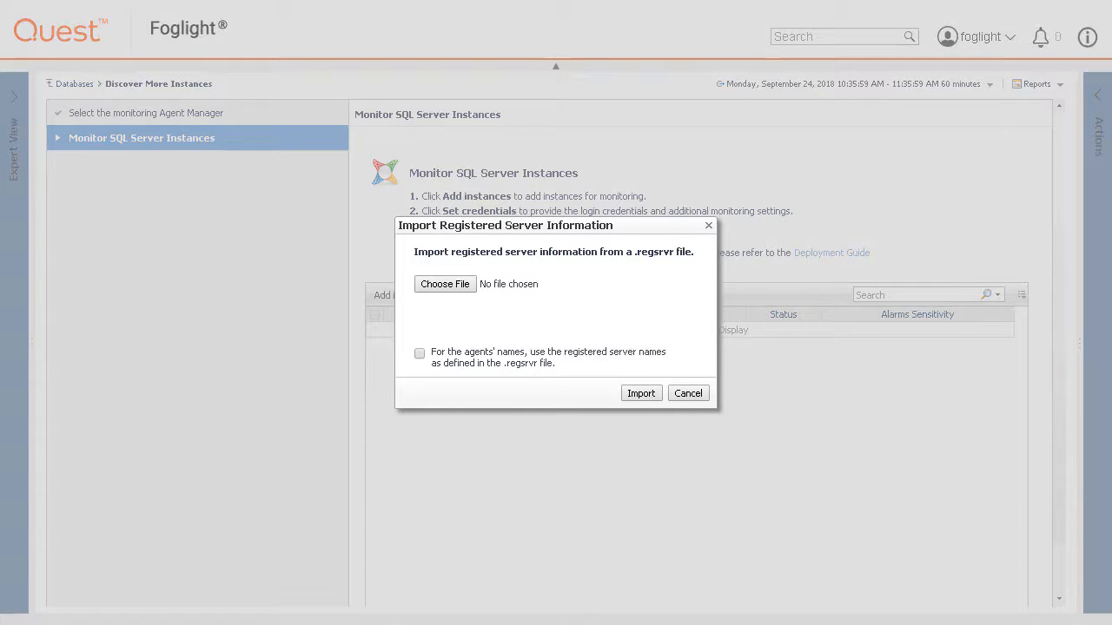
pyautogui.click(688, 395)
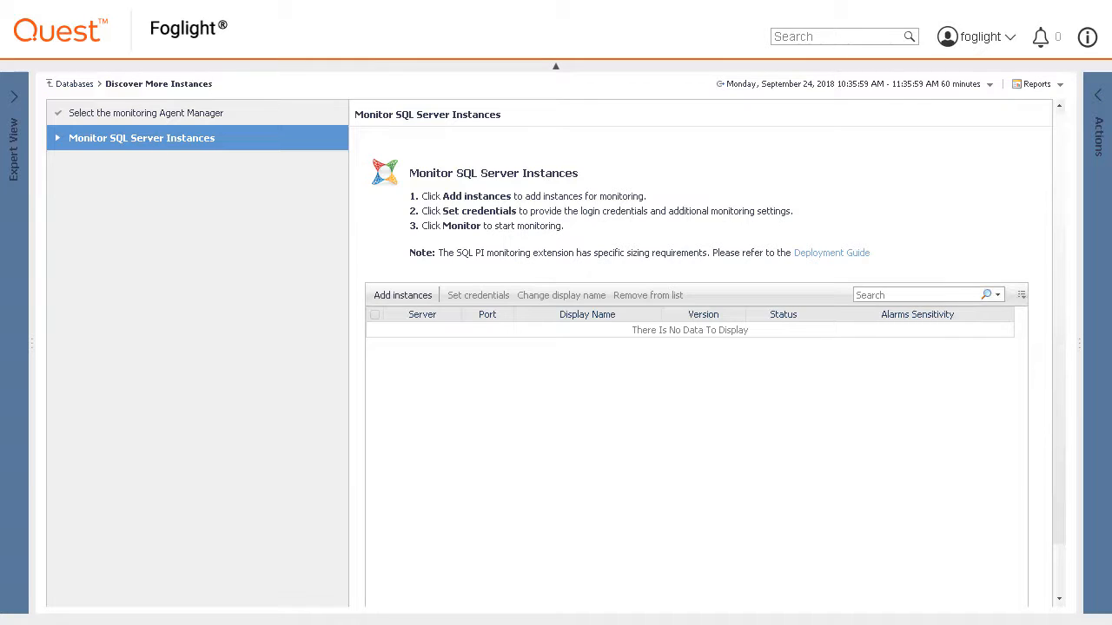
# Add the MONSQL2008R2 instance manually by its server name.
pyautogui.click(415, 295)
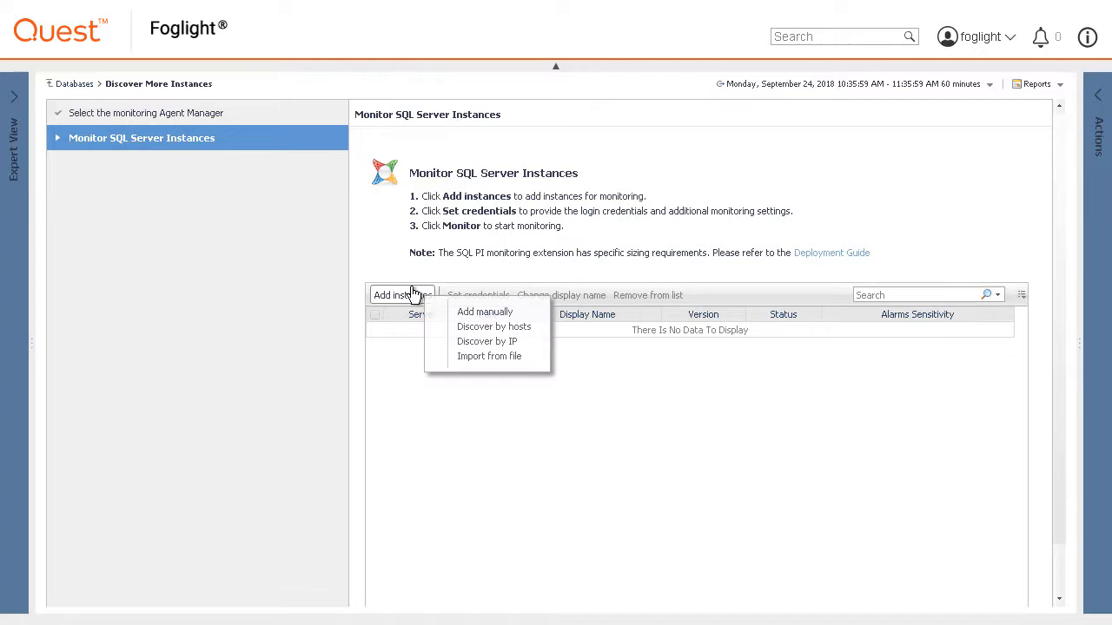
pyautogui.click(470, 315)
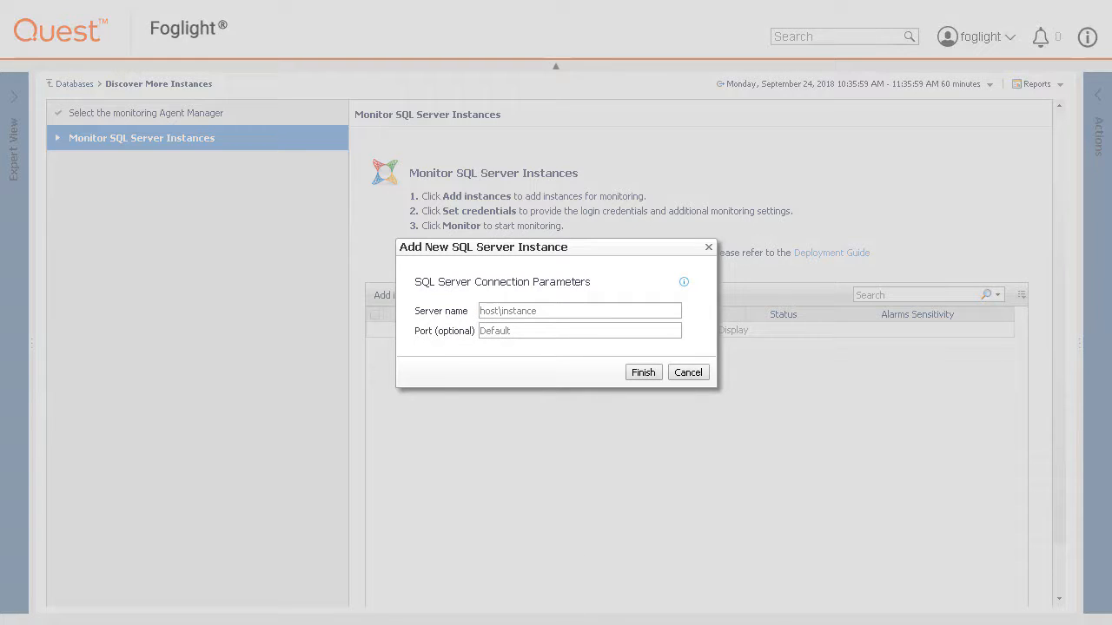
pyautogui.click(505, 311)
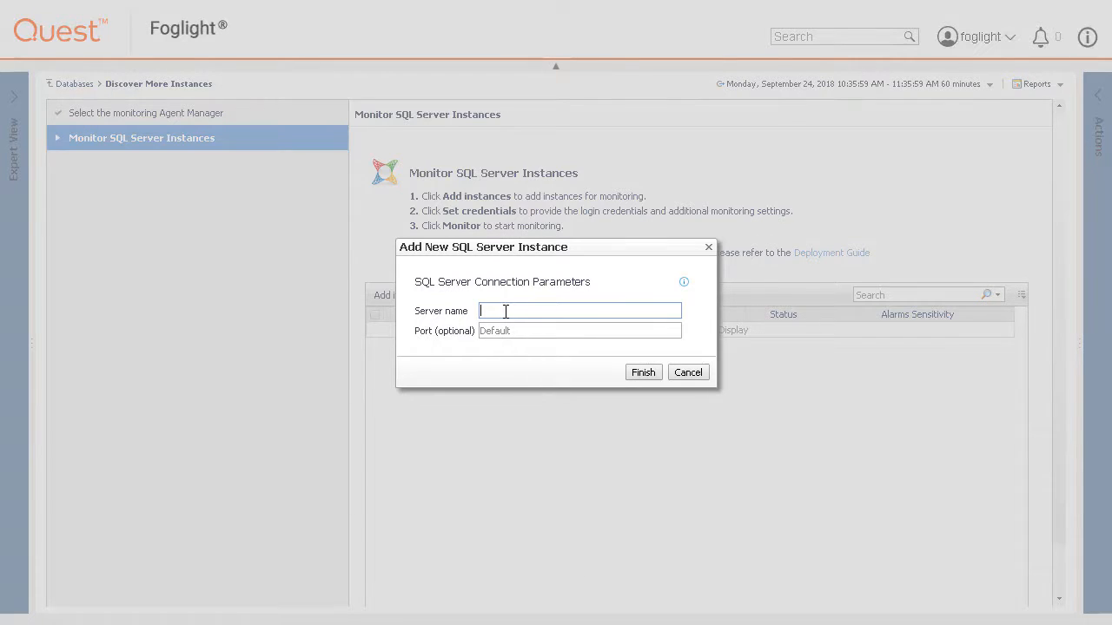
pyautogui.write('MONSQL2008R2')
pyautogui.click(642, 372)
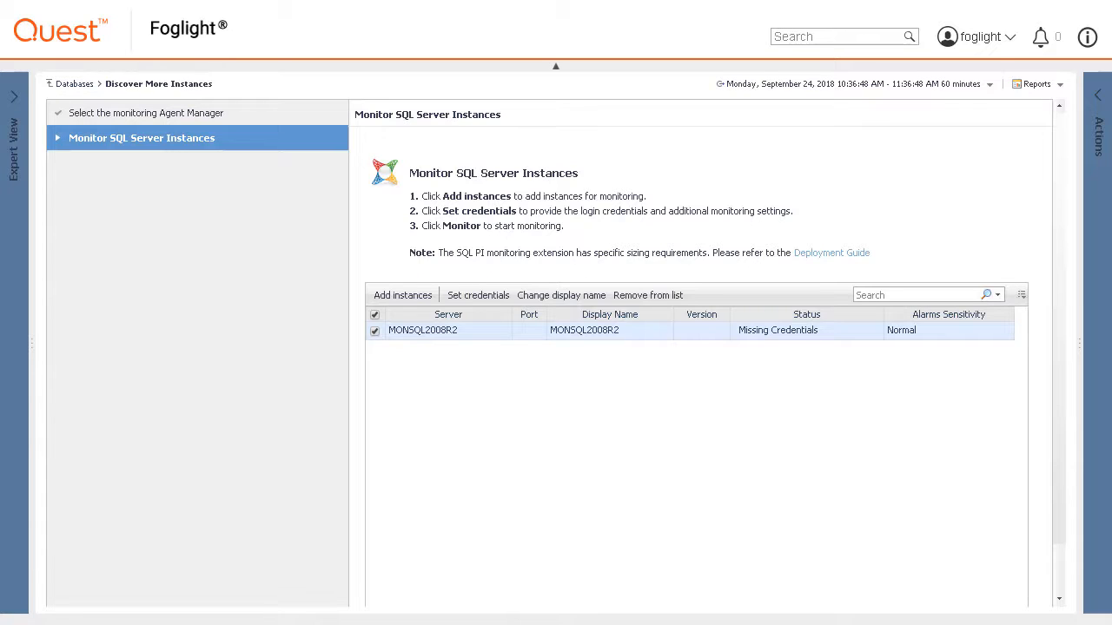
# Add MONSQL2012 manually as a second instance, keeping its default display name.
pyautogui.click(412, 299)
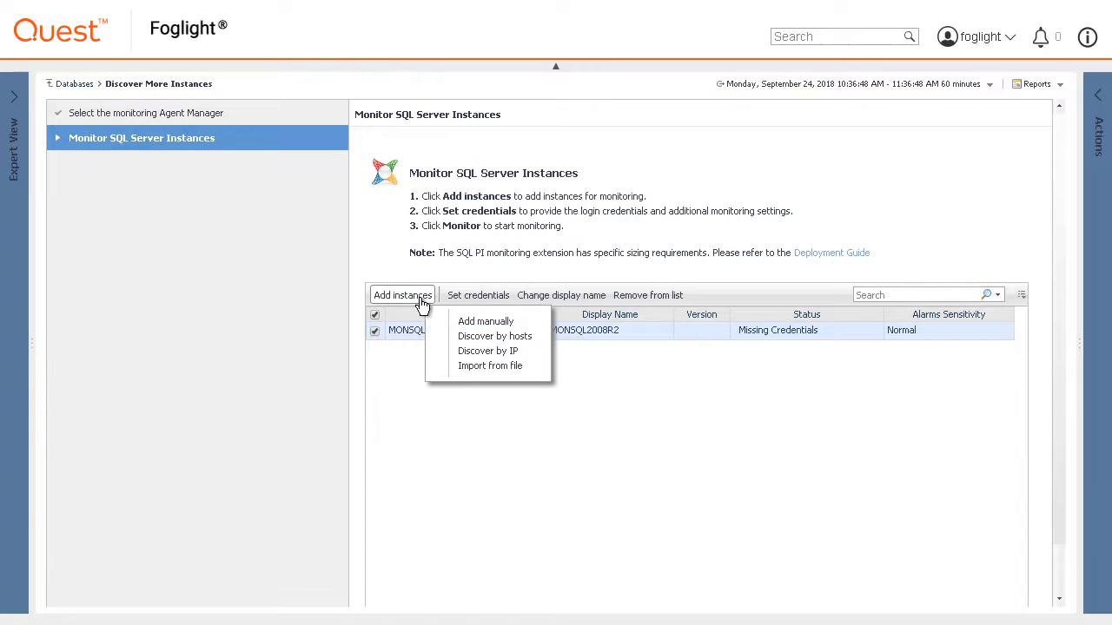
pyautogui.click(483, 322)
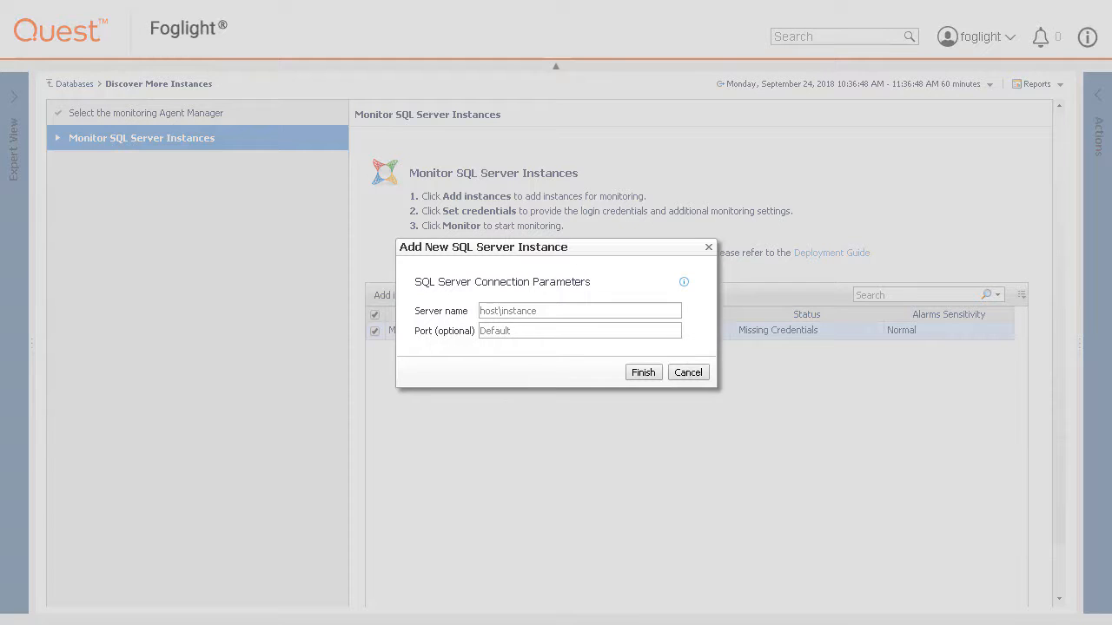
pyautogui.click(513, 311)
pyautogui.write('MONSQL2012')
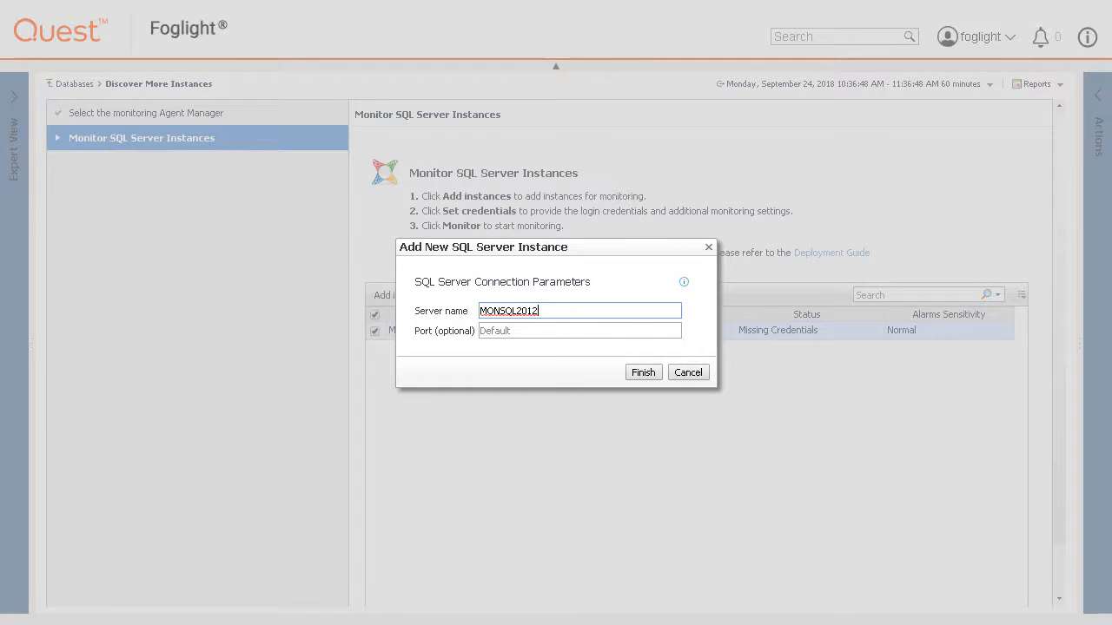
pyautogui.click(686, 284)
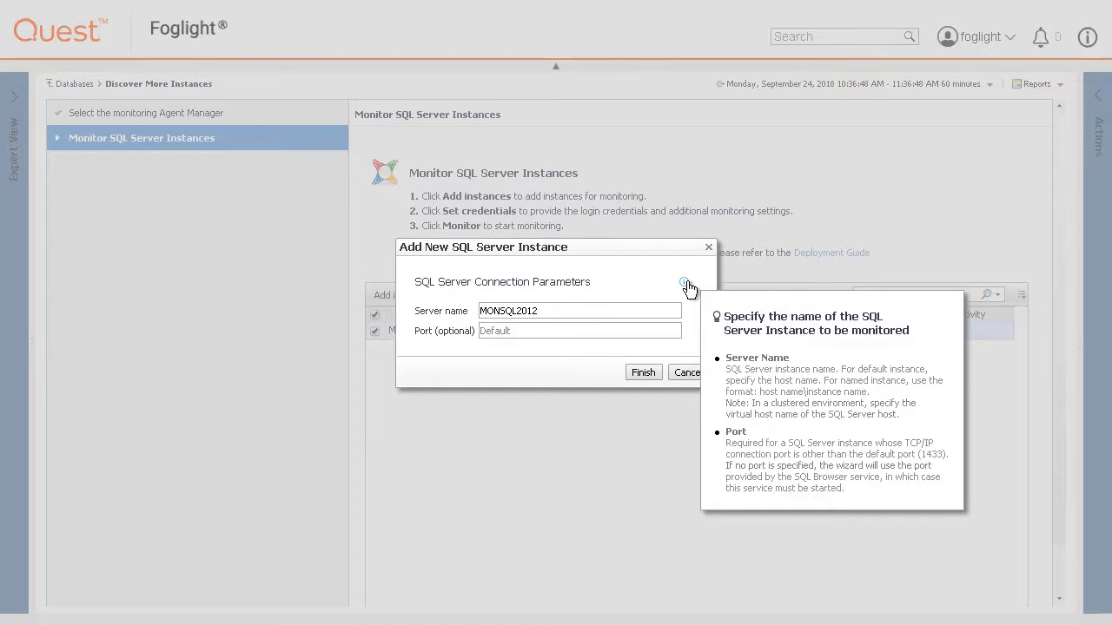
pyautogui.click(640, 399)
pyautogui.click(643, 372)
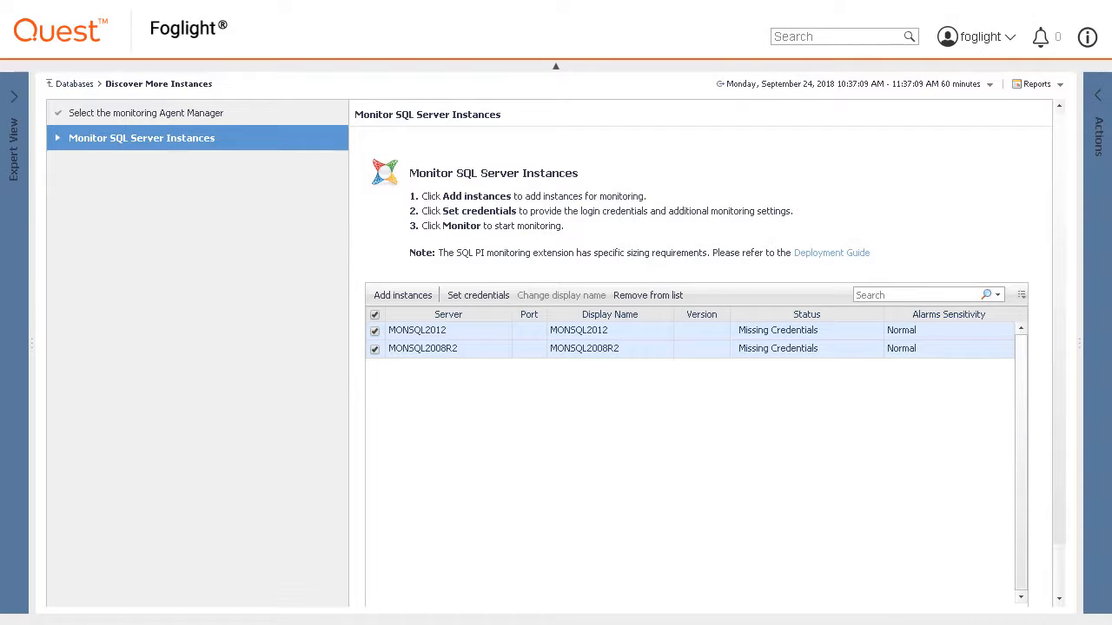
pyautogui.doubleClick(589, 334)
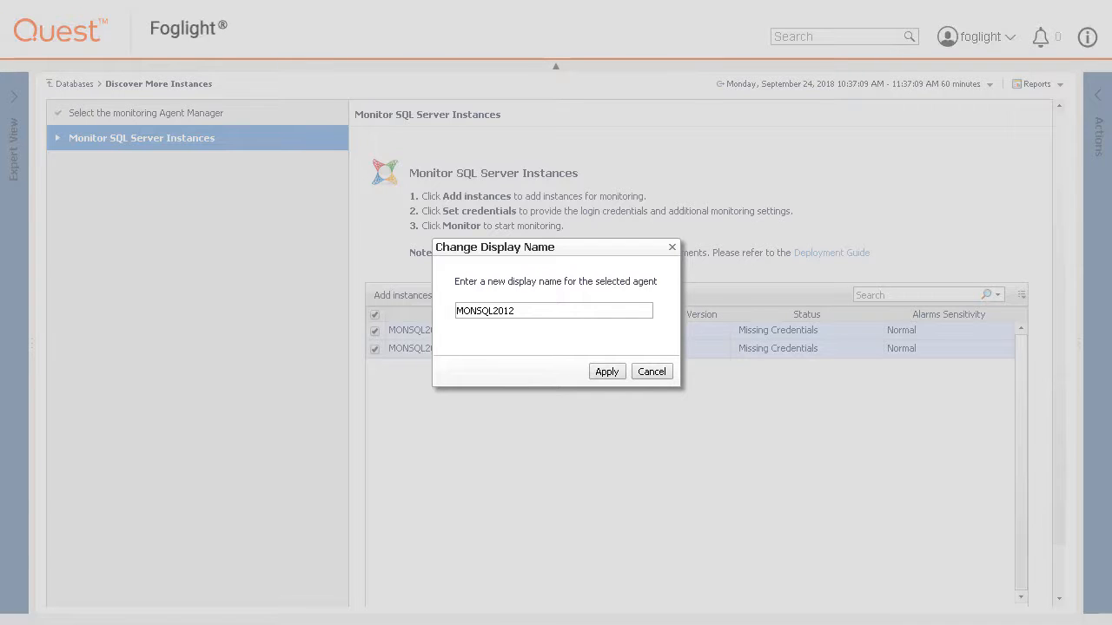
pyautogui.click(643, 374)
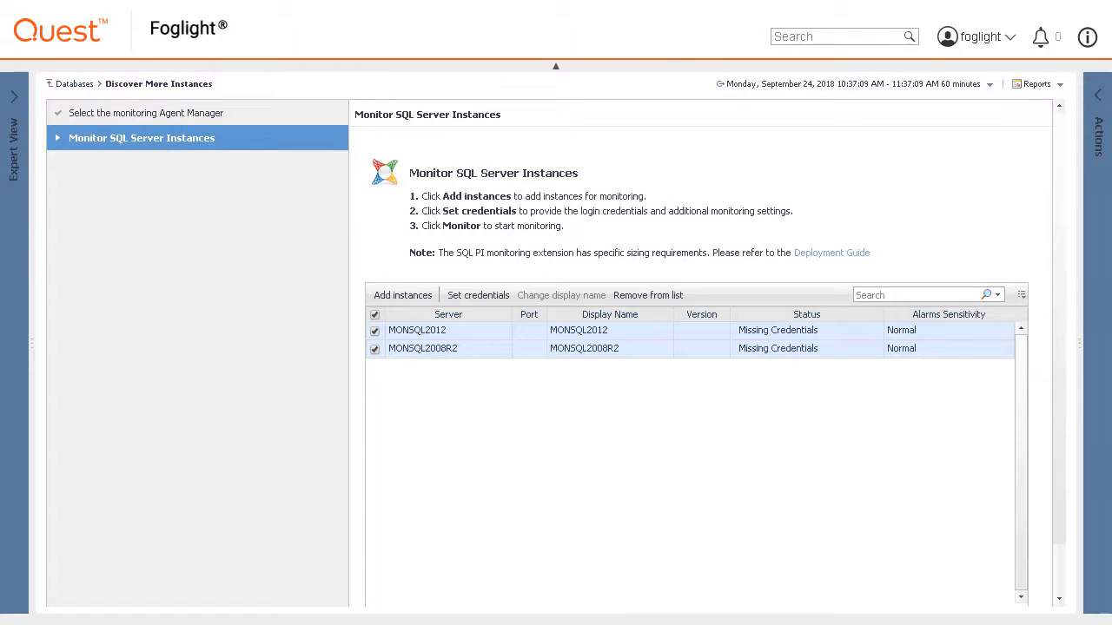
pyautogui.click(478, 295)
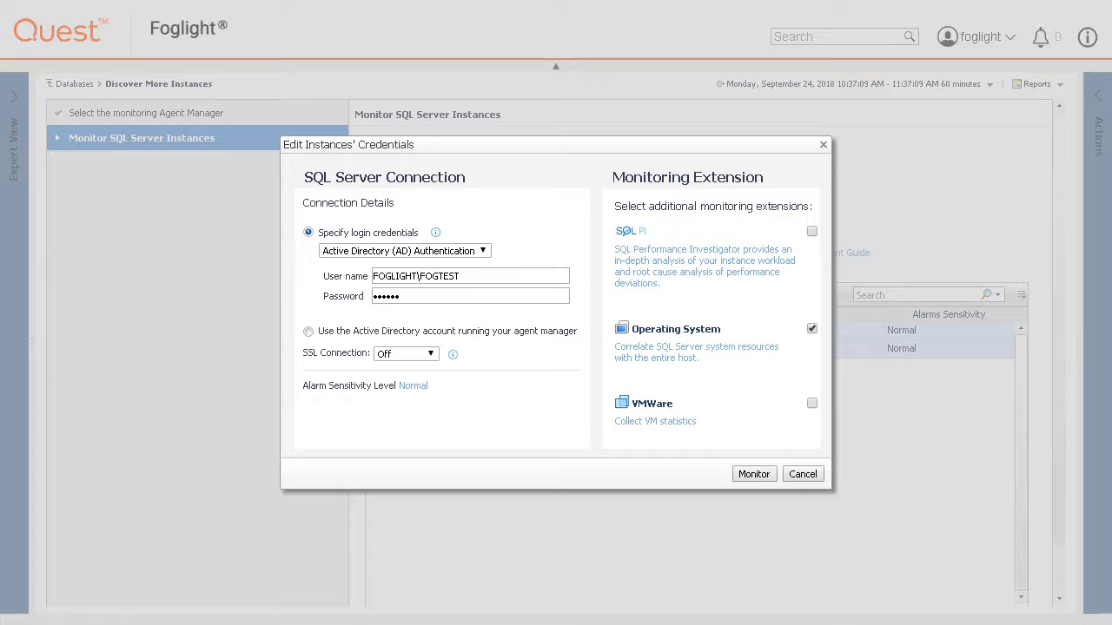
# Use Active Directory (AD) Authentication with a new password, leaving SSL Connection Off.
pyautogui.click(484, 252)
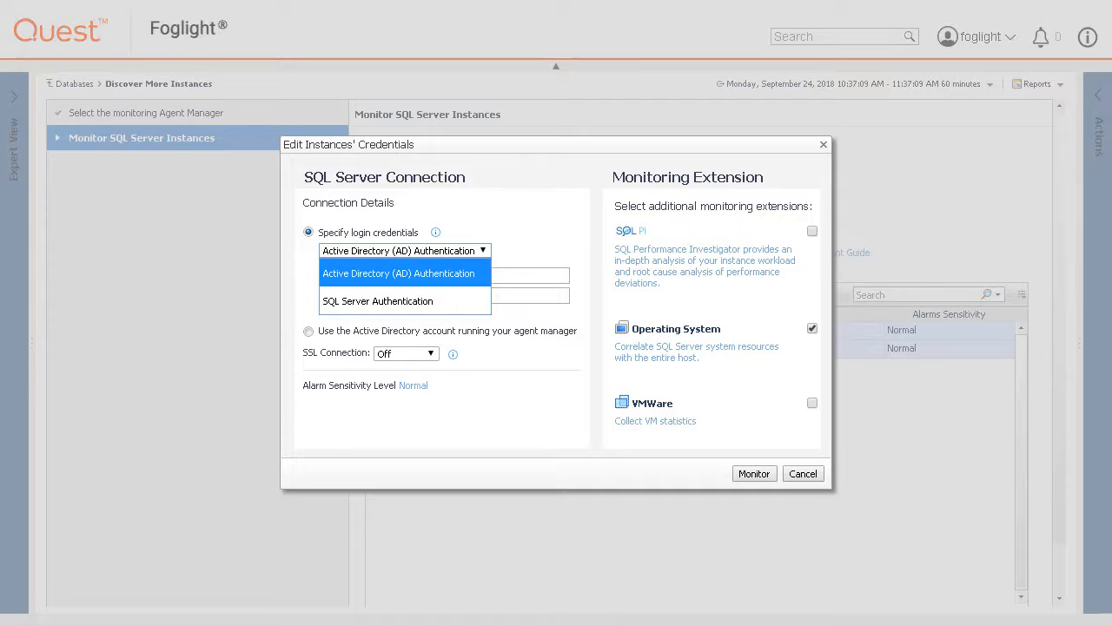
pyautogui.click(483, 251)
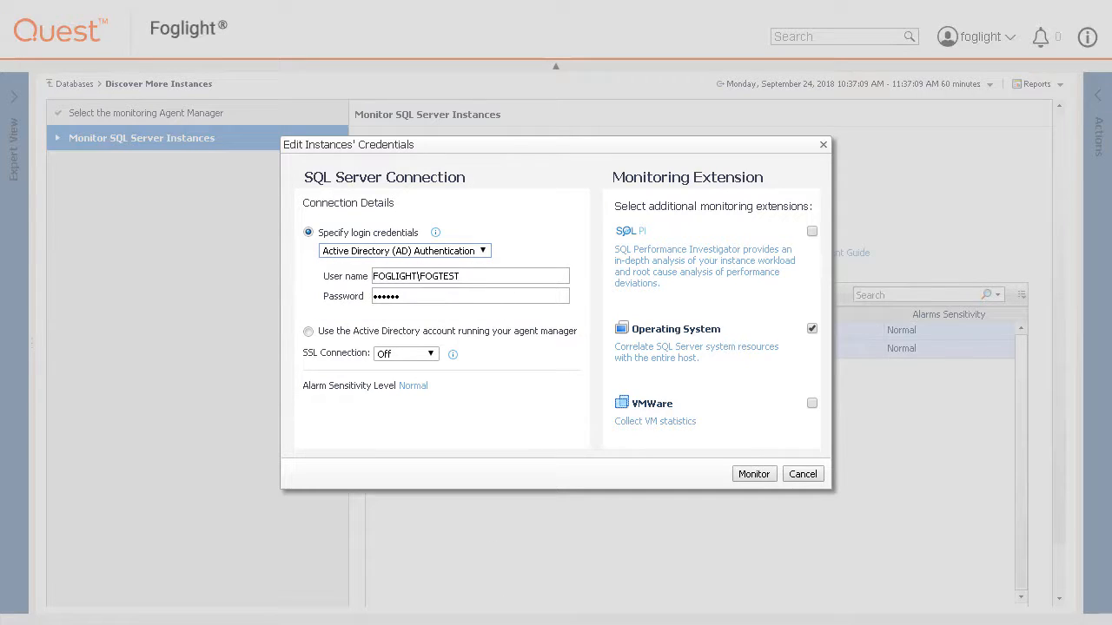
pyautogui.moveTo(422, 295); pyautogui.dragTo(348, 295)
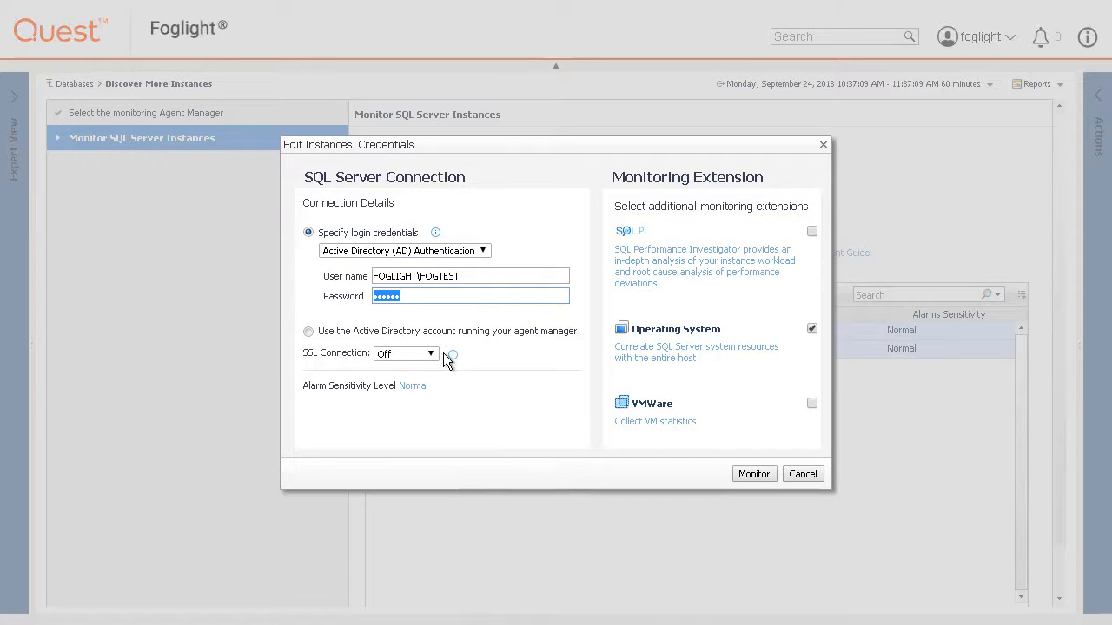
pyautogui.click(417, 298)
pyautogui.doubleClick(417, 297)
pyautogui.write('••••••••')
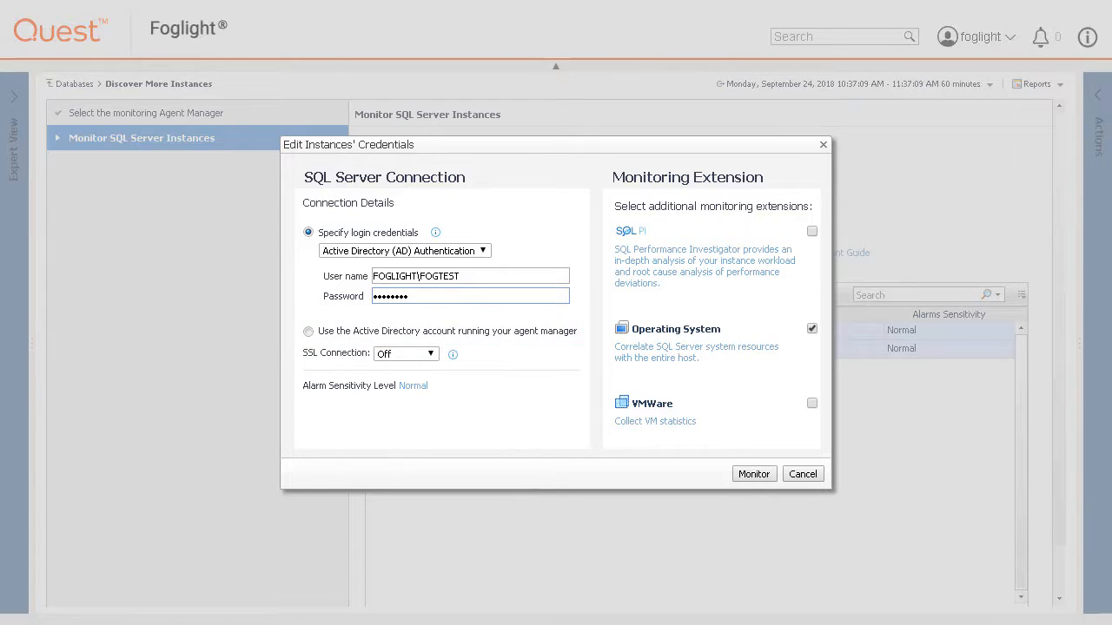
pyautogui.click(432, 355)
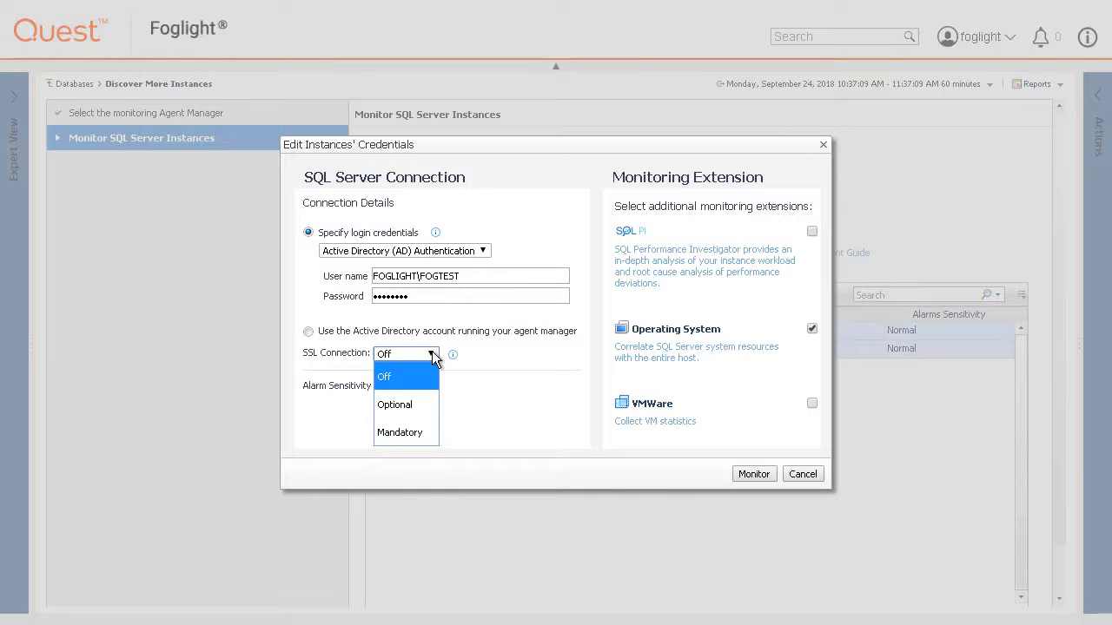
pyautogui.click(432, 355)
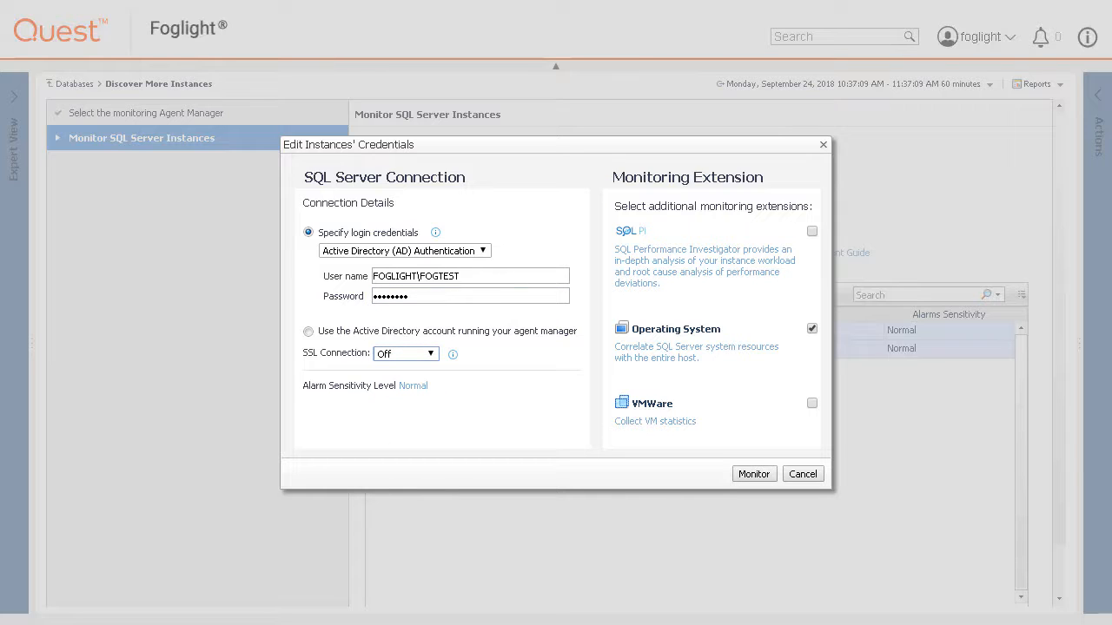
pyautogui.click(419, 388)
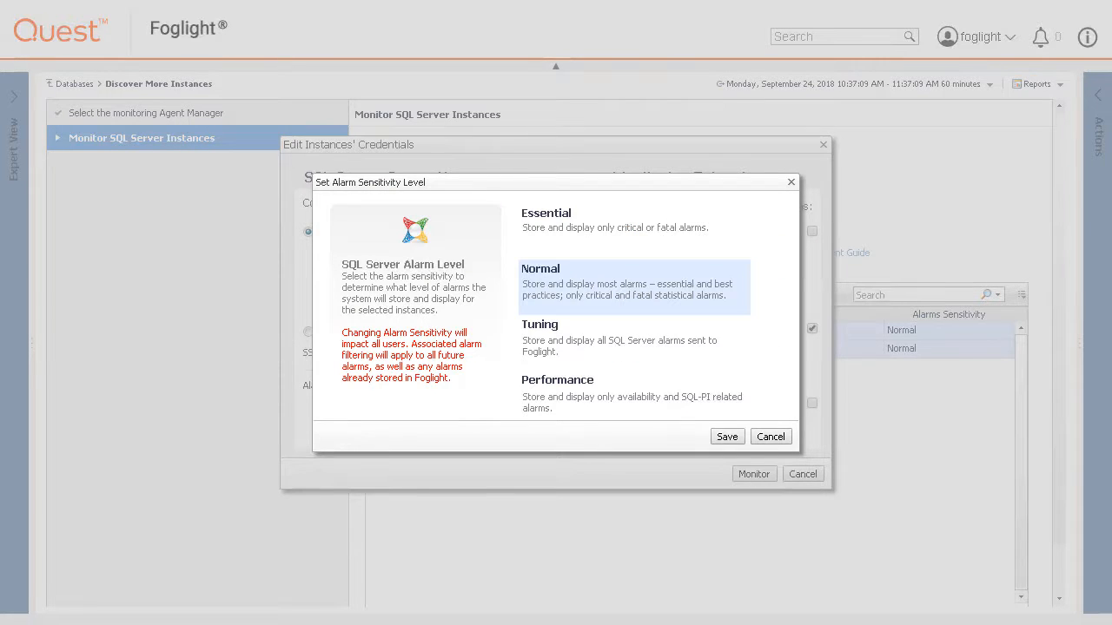
pyautogui.click(763, 435)
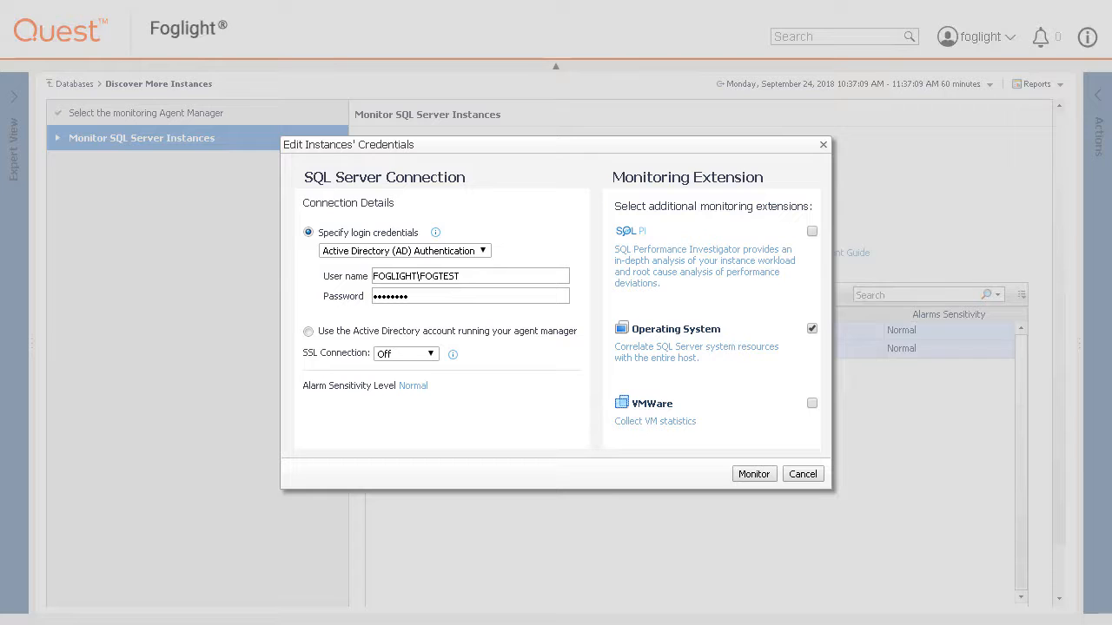
# Enable the Operating System extension and set it to use different Windows login credentials.
pyautogui.click(812, 329)
pyautogui.click(743, 347)
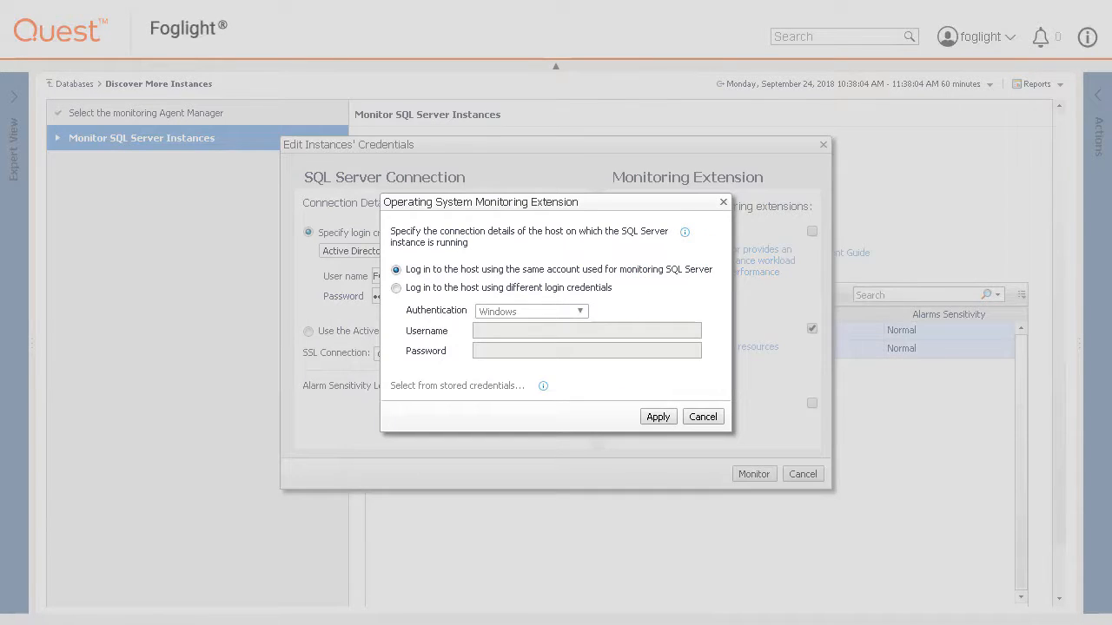
pyautogui.click(396, 289)
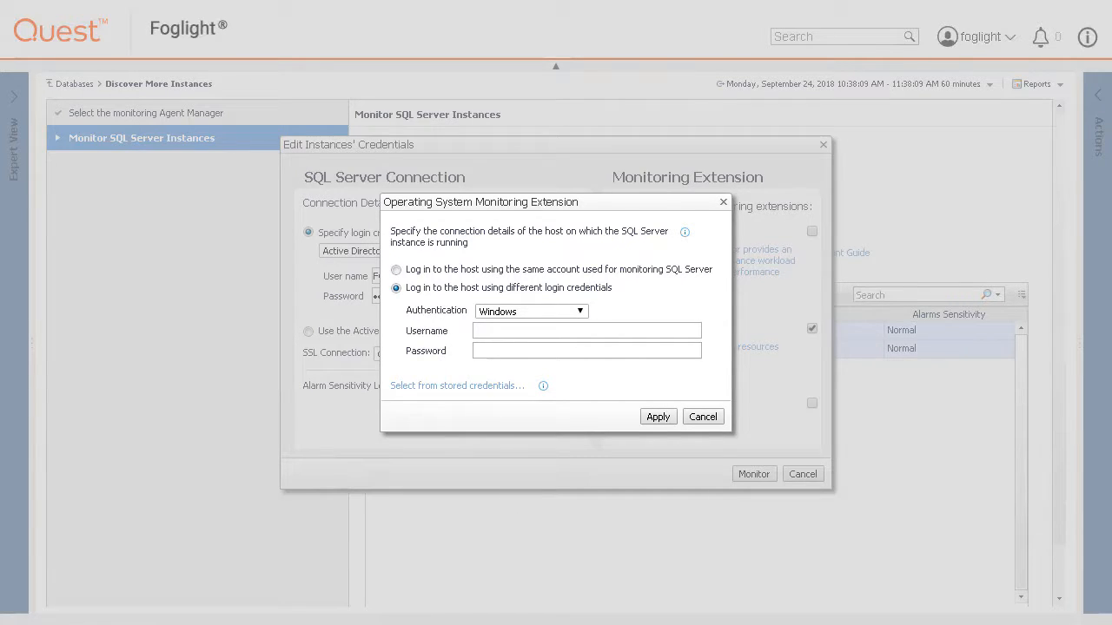
pyautogui.click(579, 313)
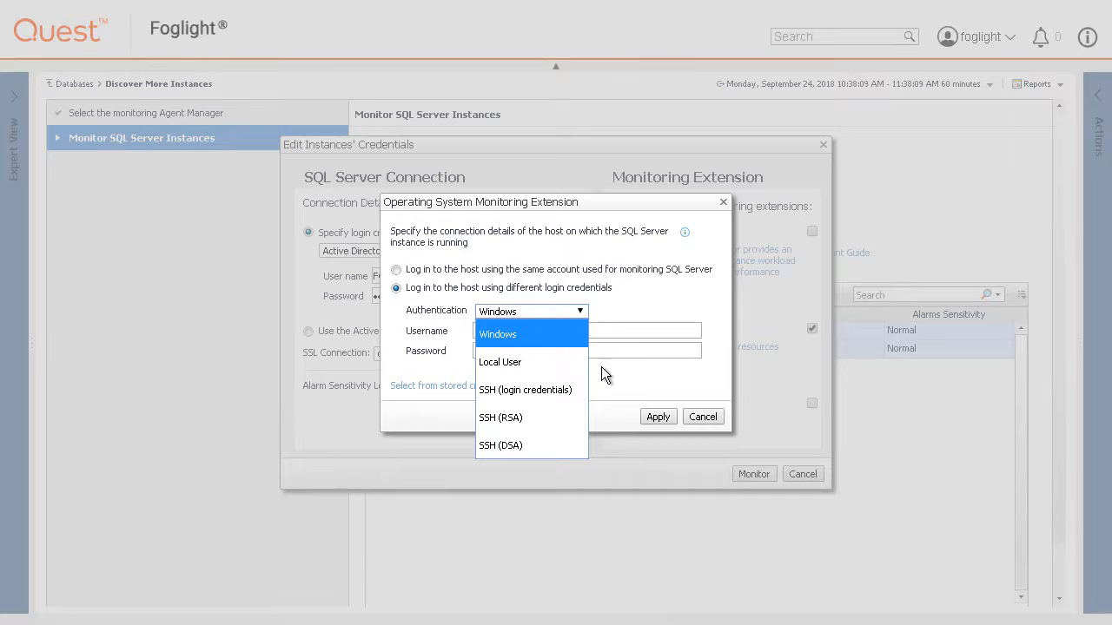
pyautogui.click(579, 311)
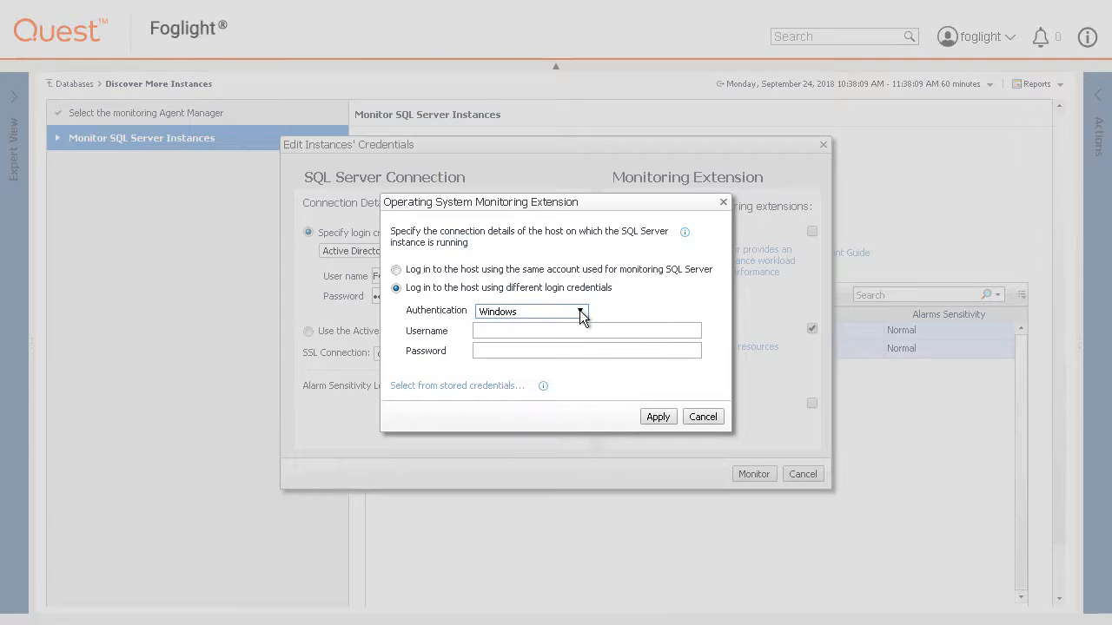
pyautogui.click(485, 389)
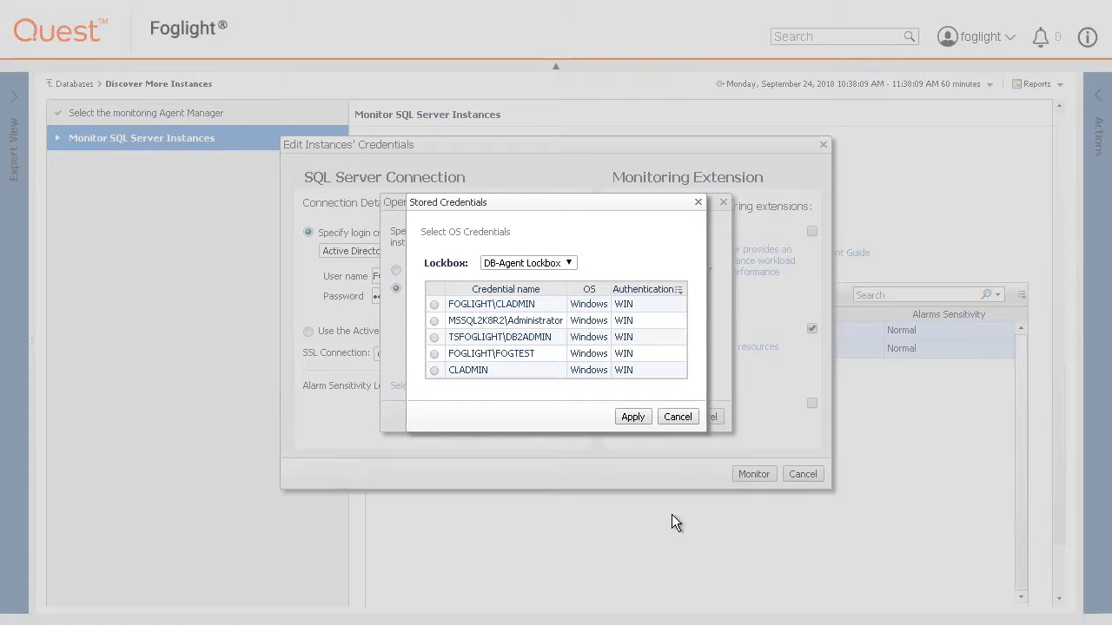
pyautogui.click(677, 417)
# Enter the host's Windows username and password and apply them.
pyautogui.click(522, 328)
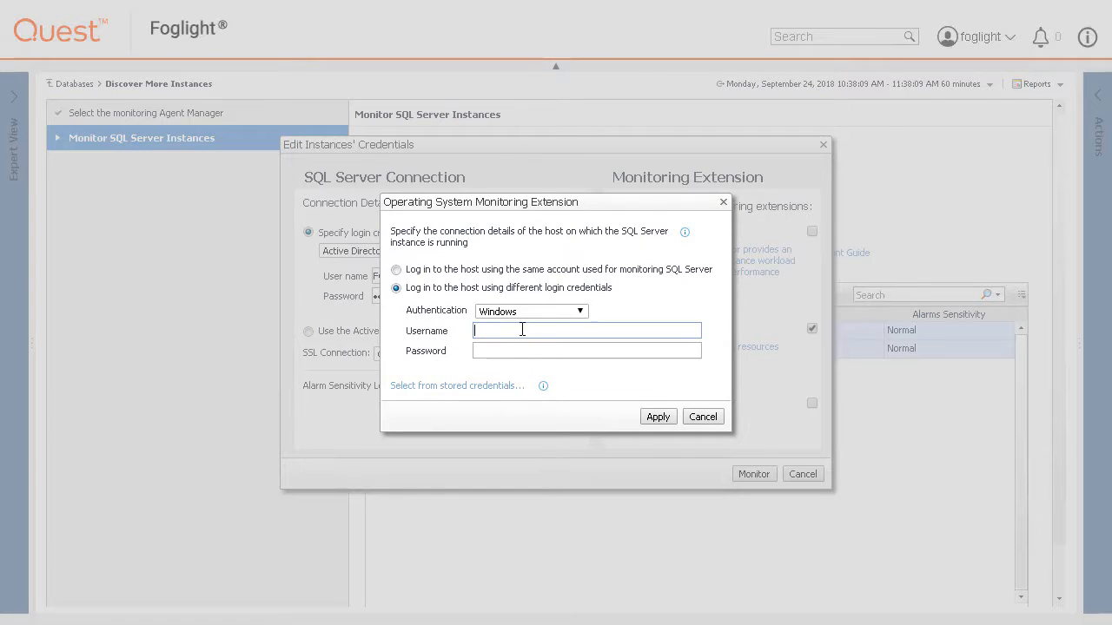
pyautogui.write('FOGLIGHT\\QLADMIN')
pyautogui.press('Tab')
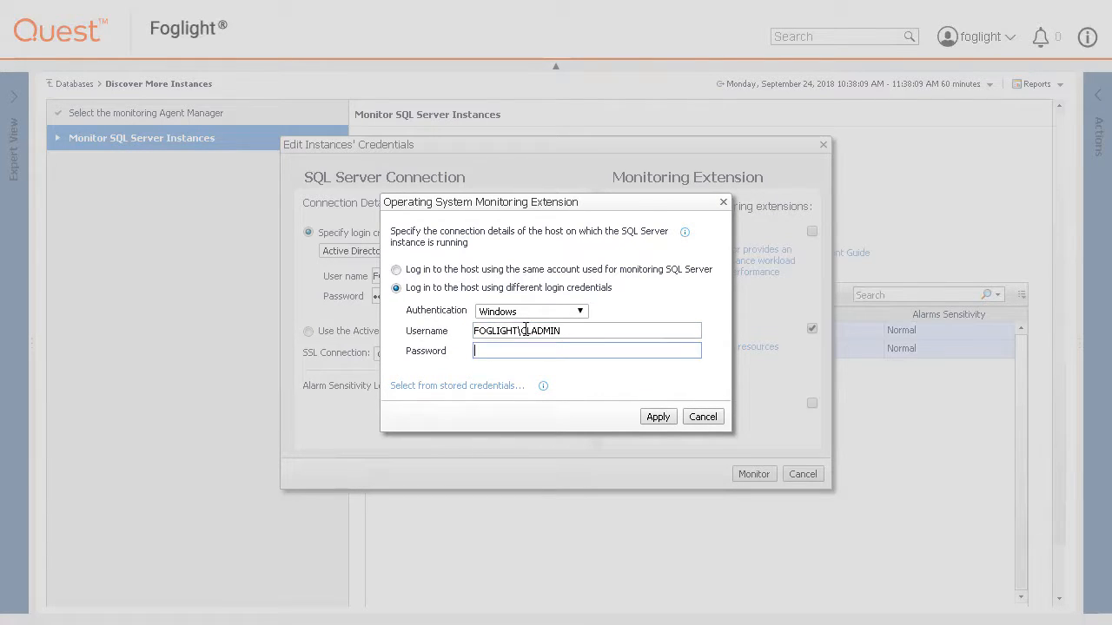
pyautogui.write('********')
pyautogui.click(657, 417)
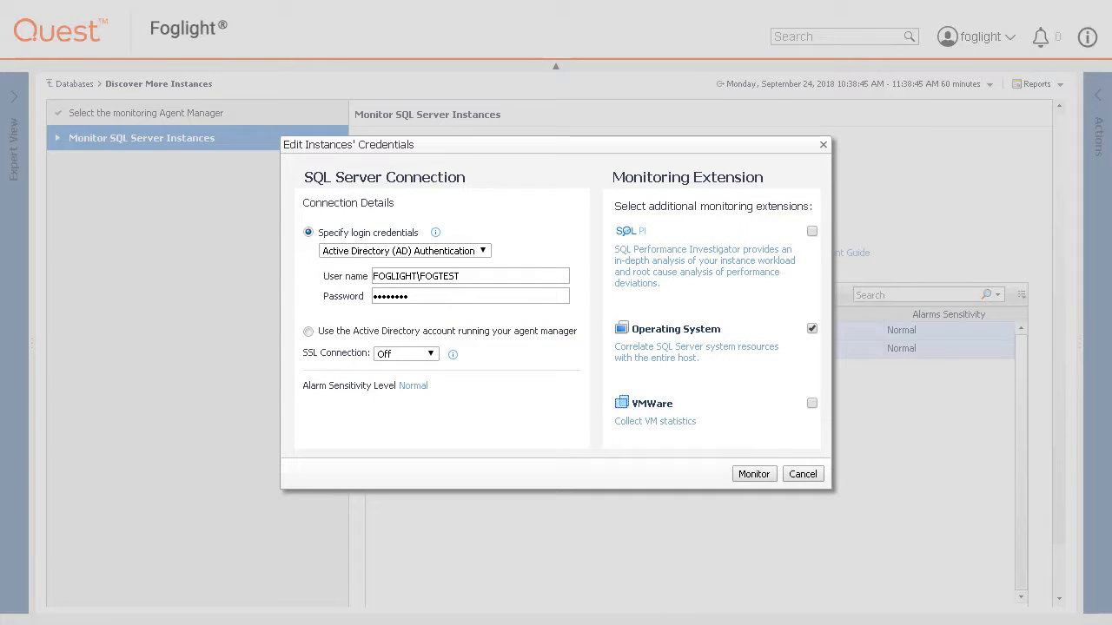
# Leave the VMWare extension off and start monitoring both instances.
pyautogui.click(653, 422)
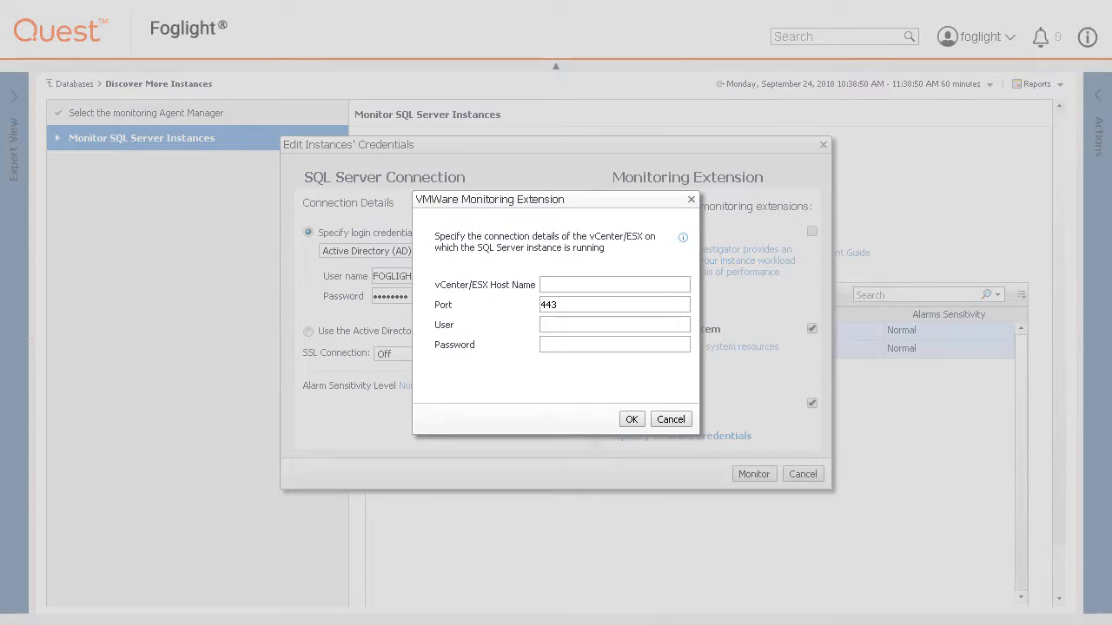
pyautogui.click(670, 420)
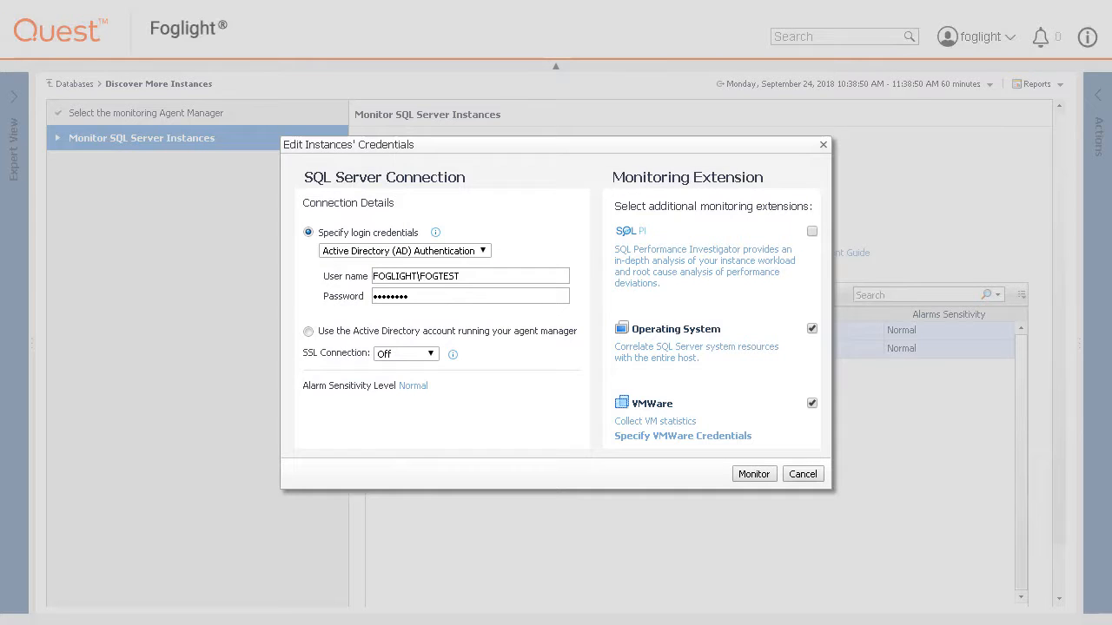
pyautogui.click(811, 404)
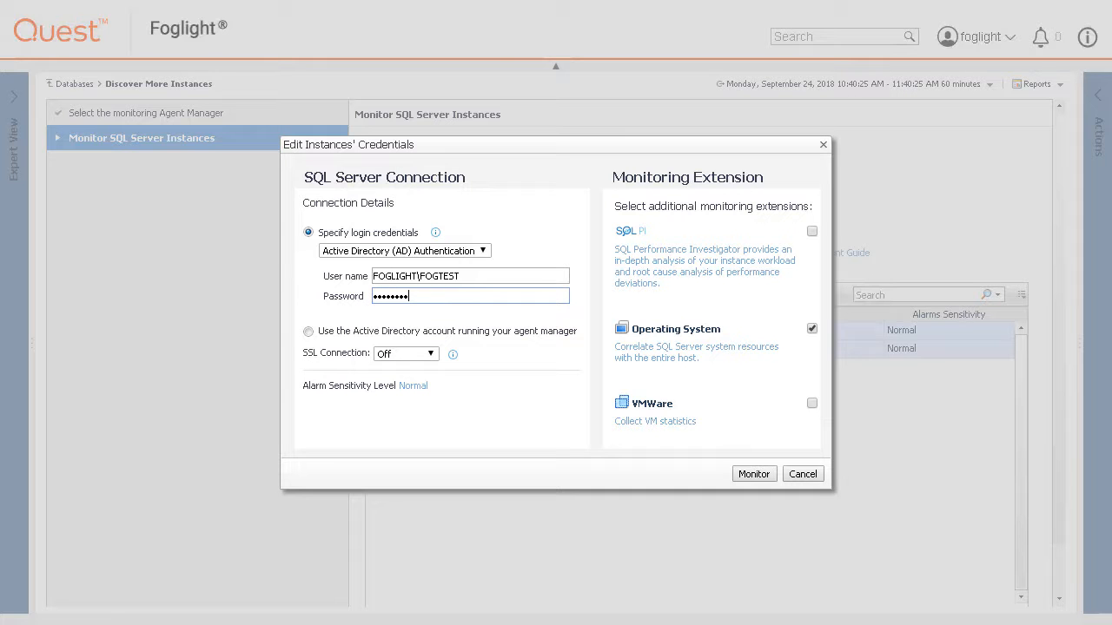
pyautogui.click(751, 476)
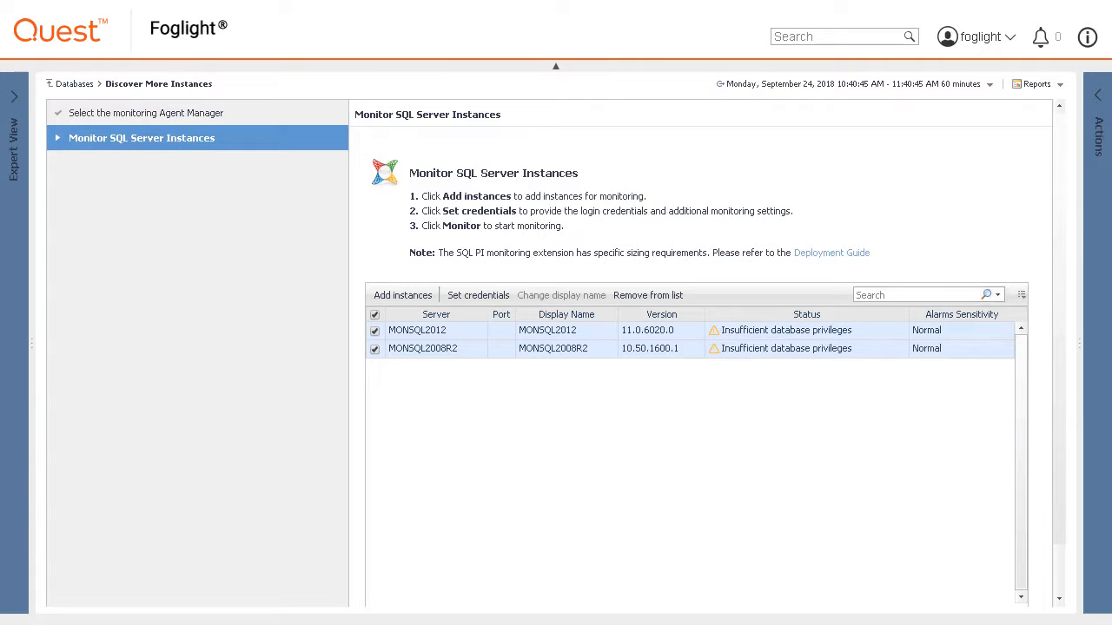
# Grant MONSQL2012 the missing privileges using Active Directory sysadmin credentials.
pyautogui.click(797, 331)
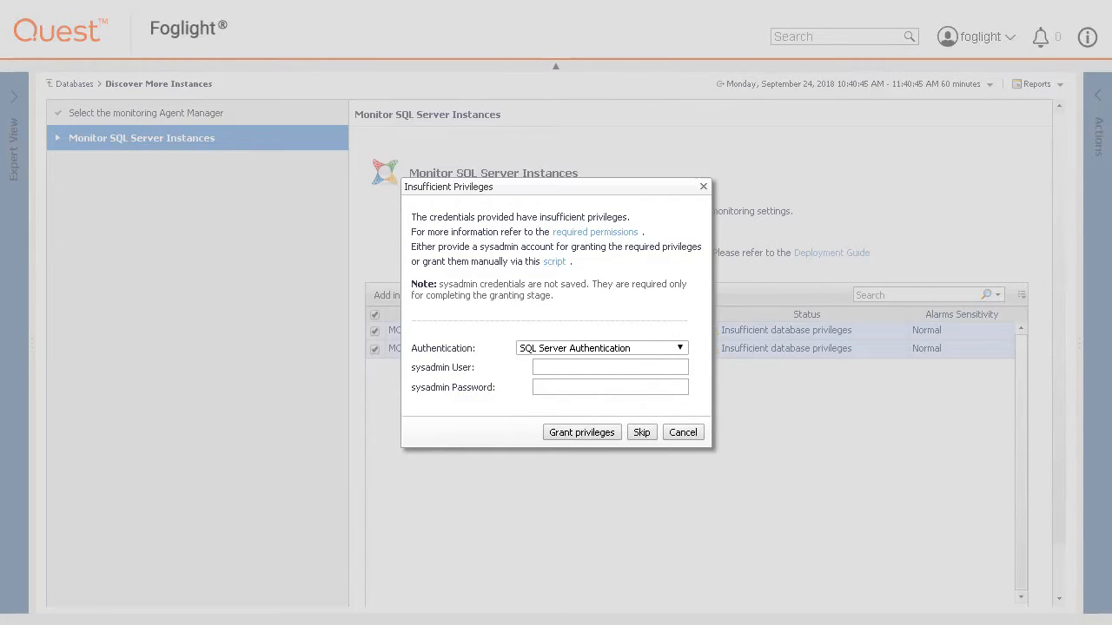
pyautogui.click(554, 261)
pyautogui.moveTo(802, 205); pyautogui.dragTo(806, 403)
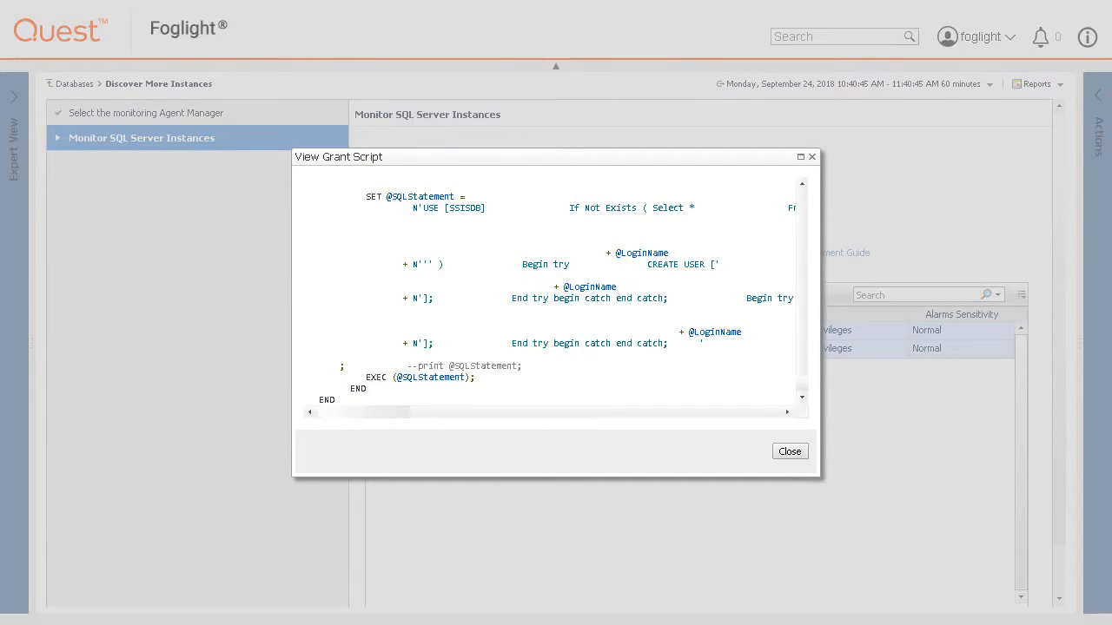
pyautogui.click(790, 451)
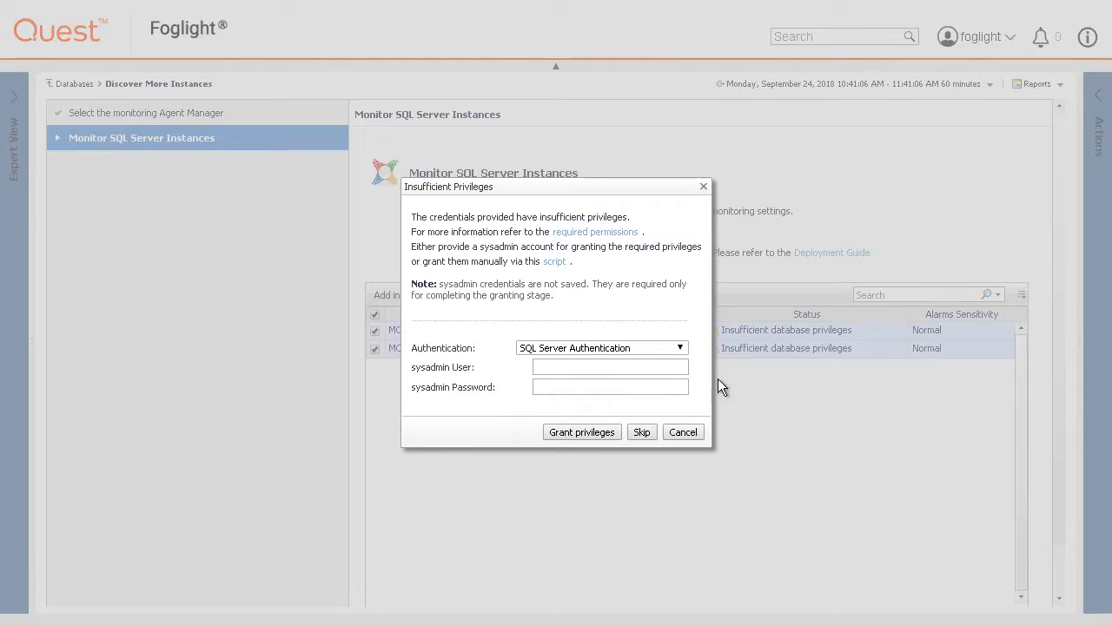
pyautogui.click(680, 348)
pyautogui.click(595, 370)
pyautogui.click(592, 367)
pyautogui.write('FOGLIGHT')
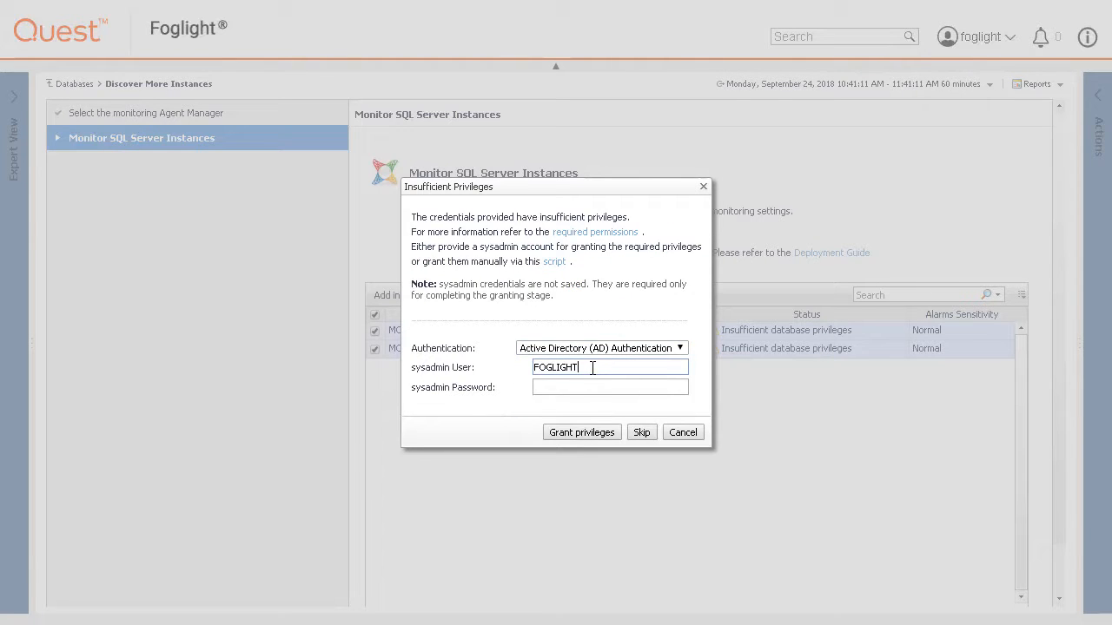
pyautogui.write('\\CLADMIN')
pyautogui.press('Tab')
pyautogui.write('••••••••')
pyautogui.click(594, 432)
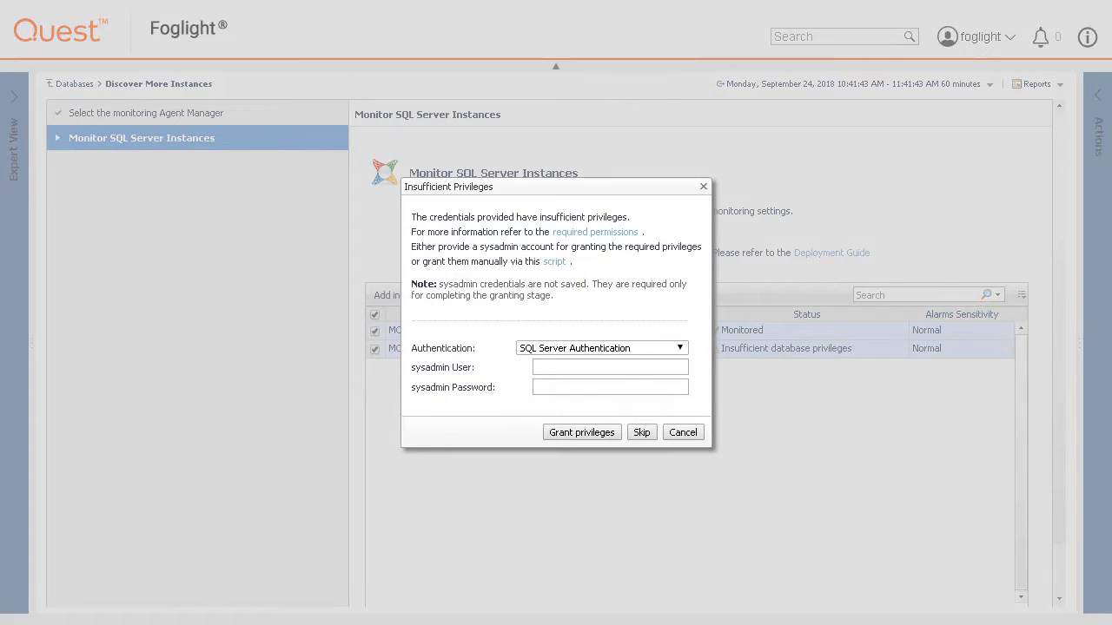
# Grant MONSQL2008R2 the missing privileges with the same sysadmin credentials.
pyautogui.click(595, 369)
pyautogui.write('FOGLIGHT\\C')
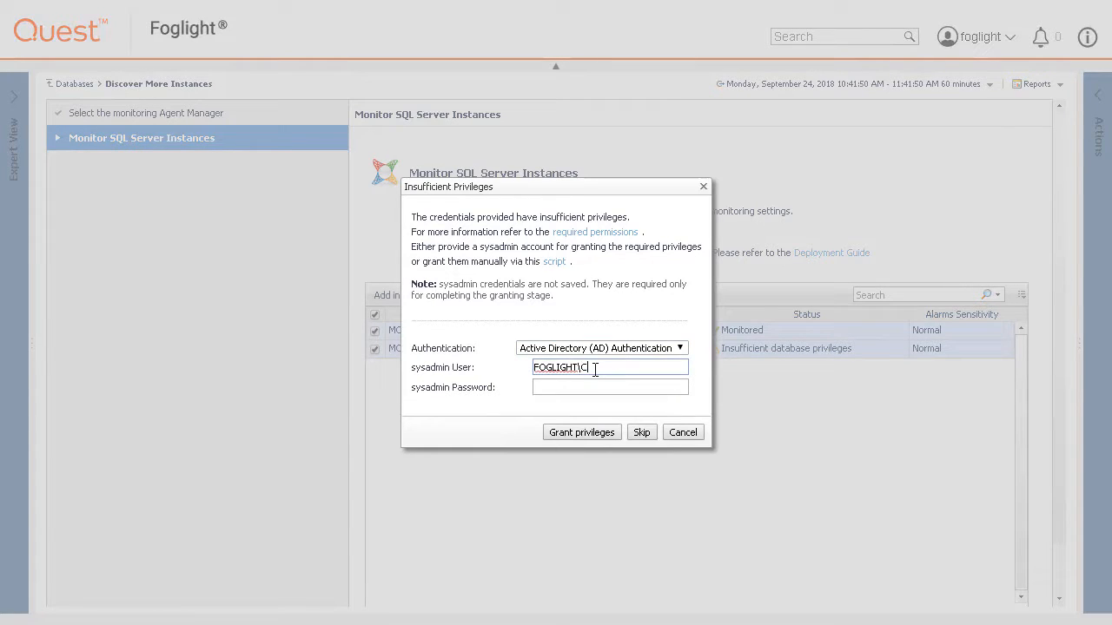
pyautogui.write('LADMIN')
pyautogui.press('Tab')
pyautogui.write('••••••••')
pyautogui.click(593, 430)
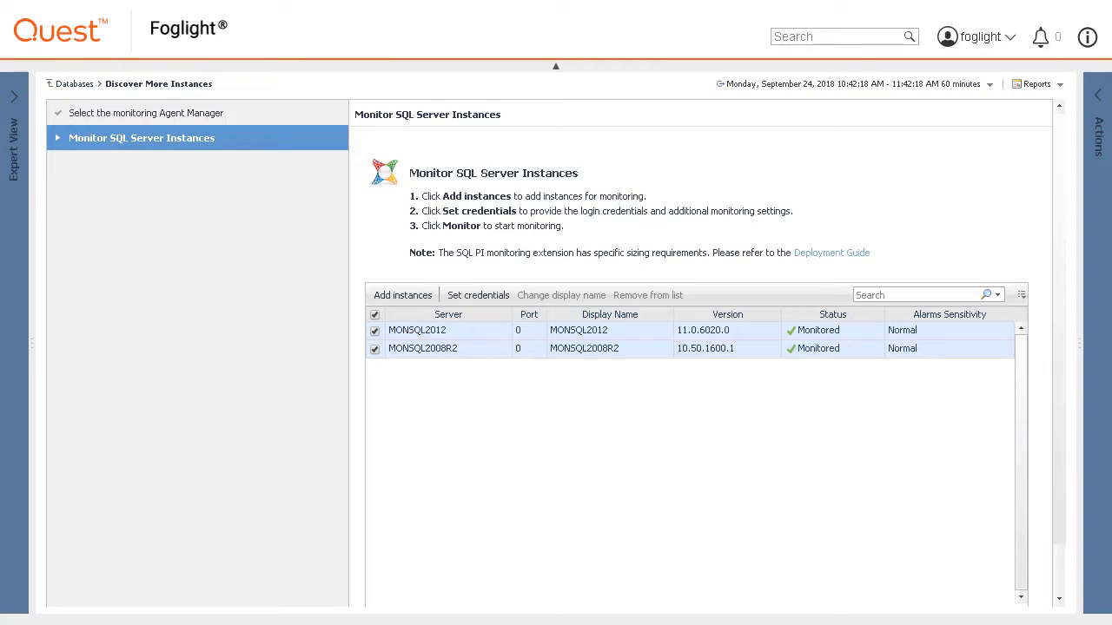
# Finish the wizard and filter the Databases dashboard to SQL Server instances.
pyautogui.scroll(-1, 1060, 573)
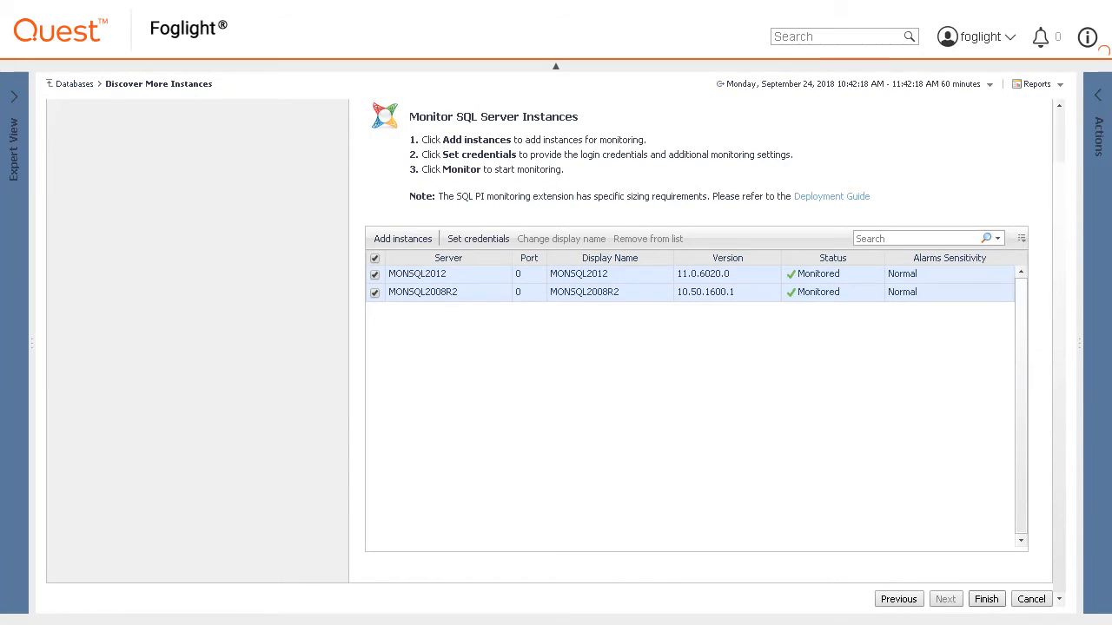
pyautogui.click(985, 599)
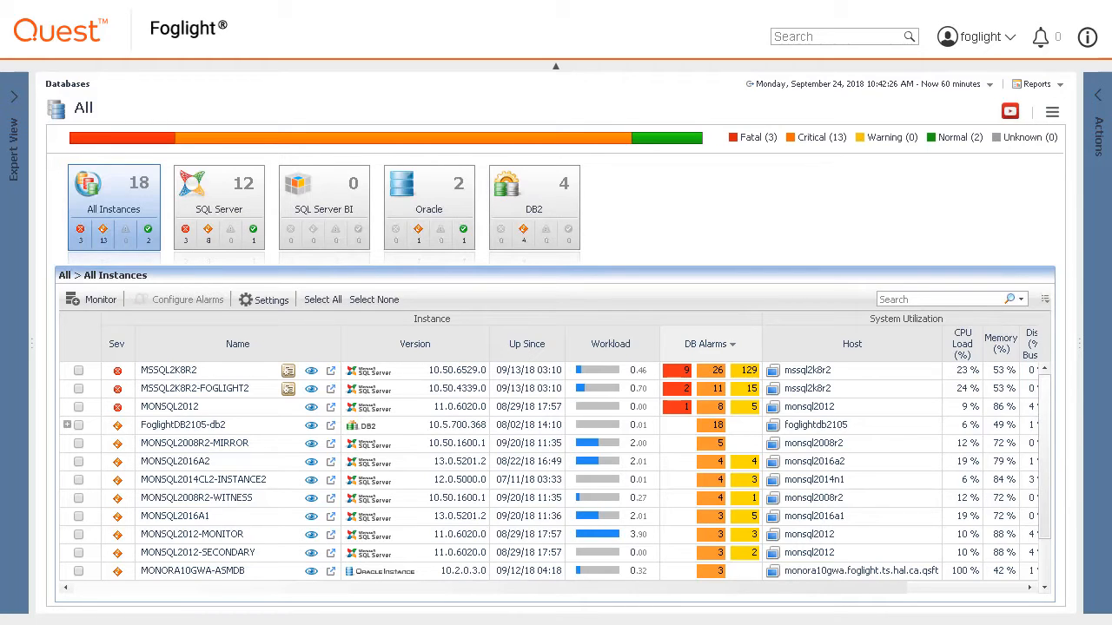
pyautogui.click(219, 186)
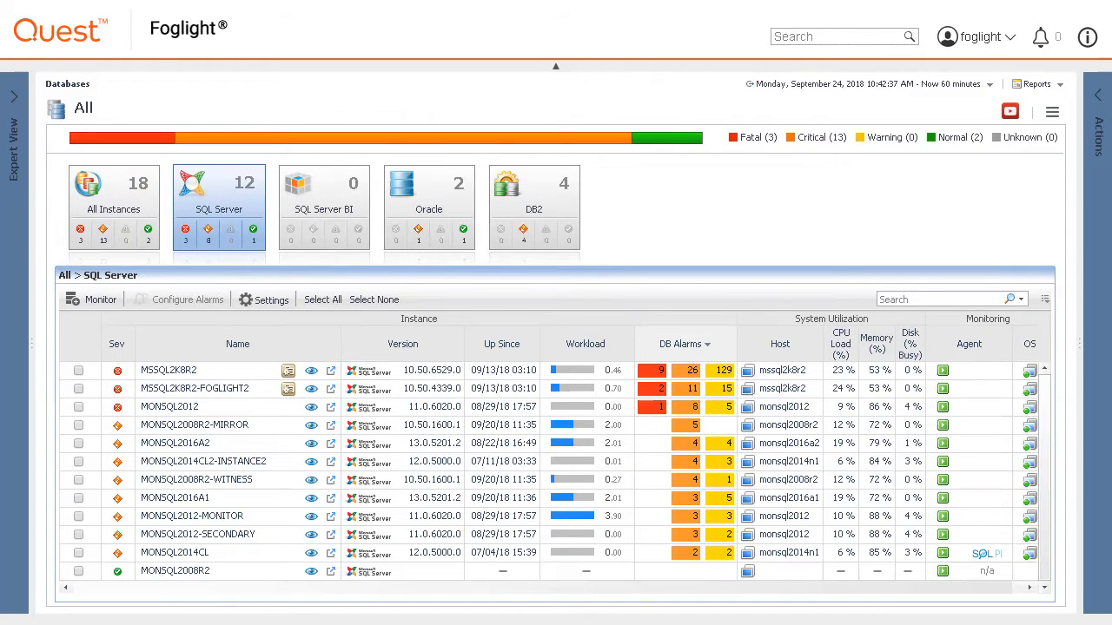